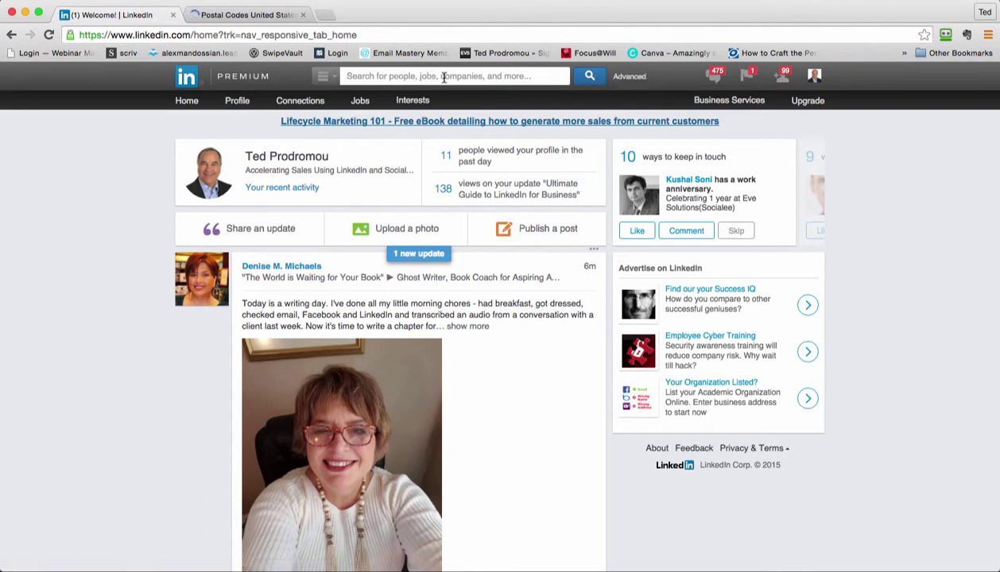
Open Advanced people search and enter "video production" in quotes as the keywords
left_click(632, 83)
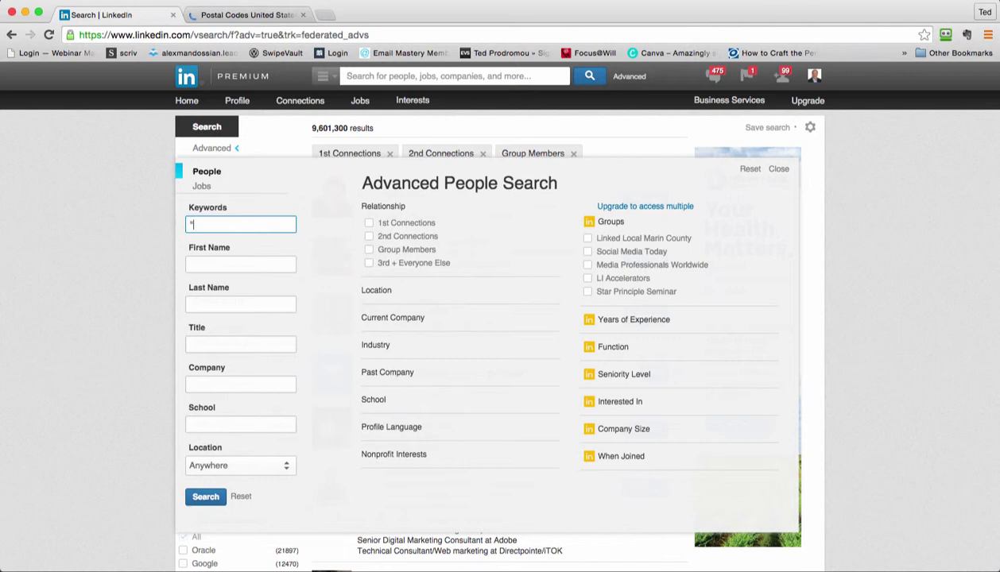
type("deo production")
Tick 2nd Connections and set Location to 'Located in or near:'
left_click(369, 236)
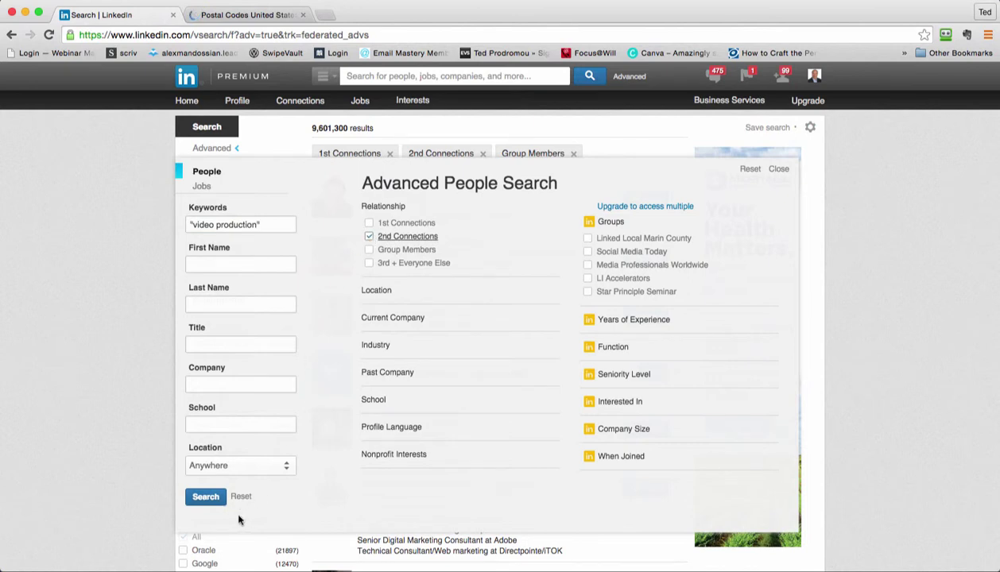
scroll(274, 492, "down", 1)
left_click(263, 427)
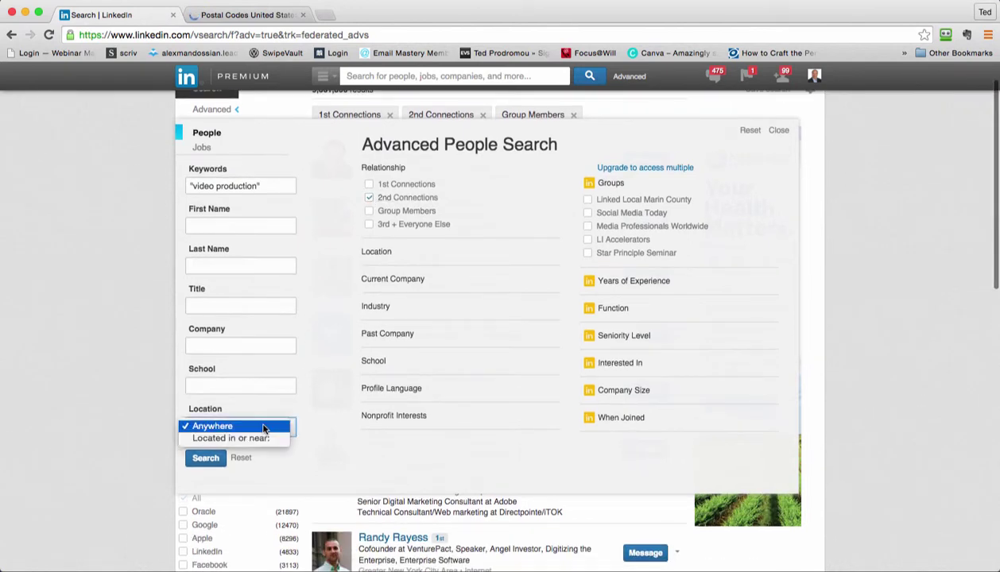
left_click(253, 439)
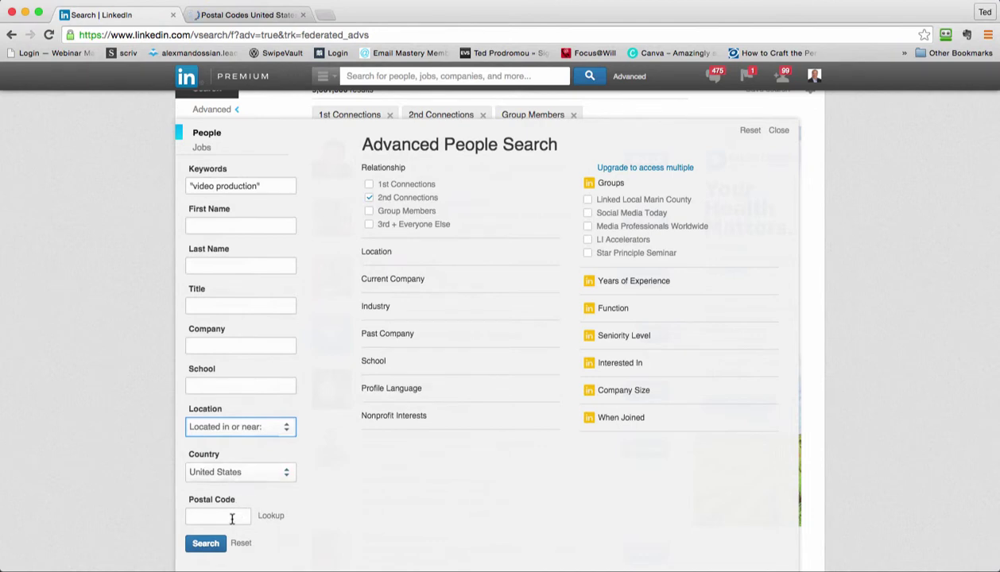
Enter postal code 94111 and set the Within radius to 100 mi
left_click(231, 516)
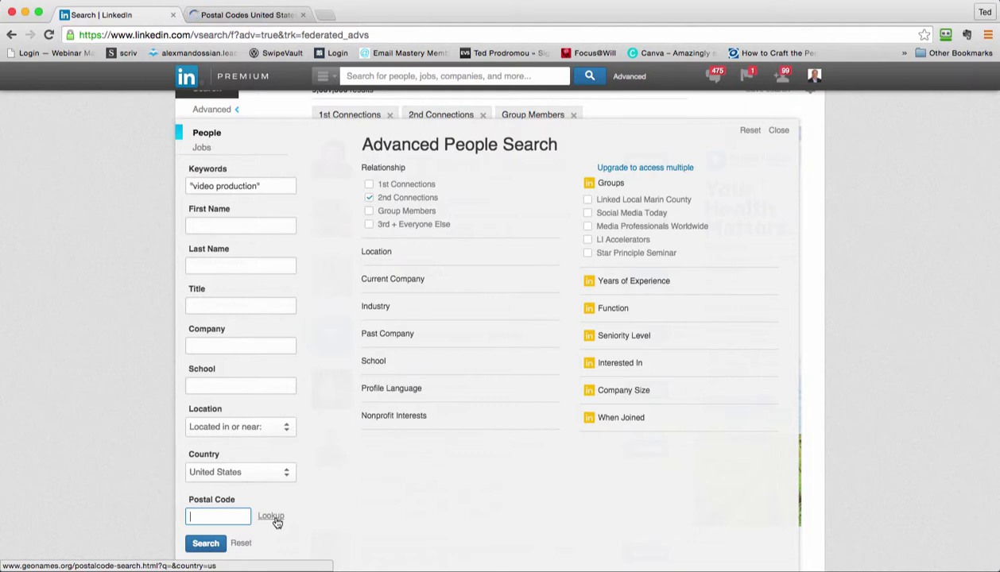
left_click(235, 16)
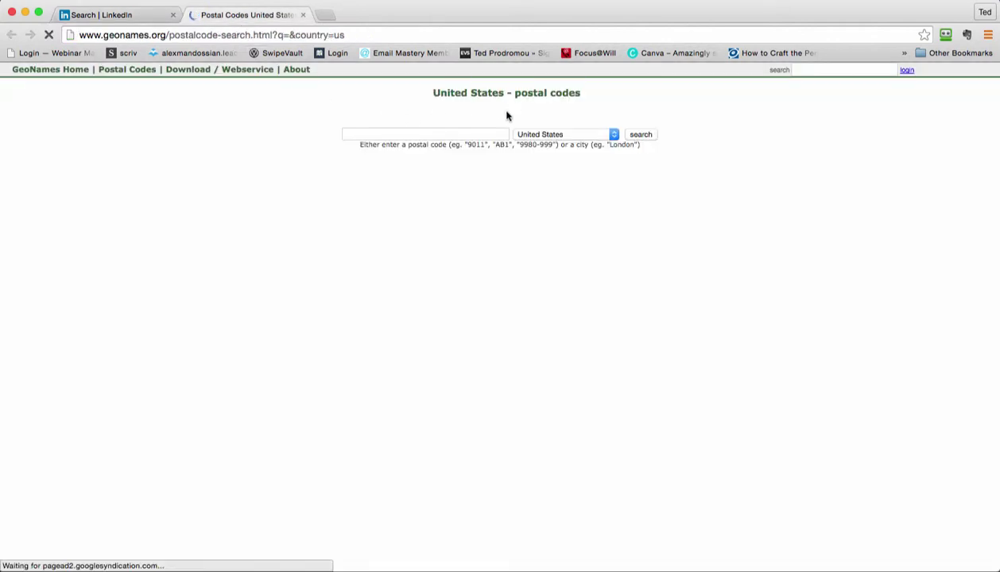
left_click(127, 16)
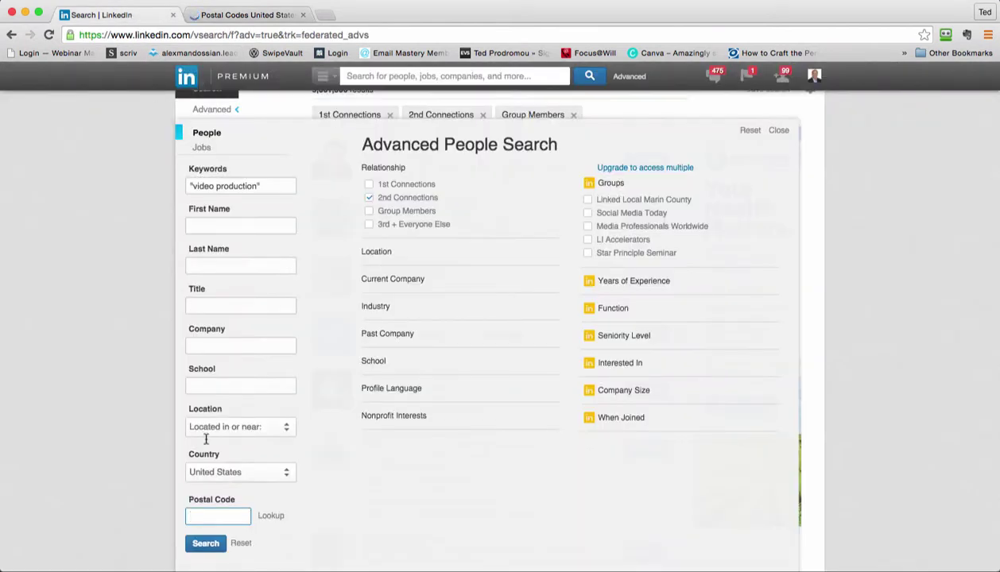
type("9")
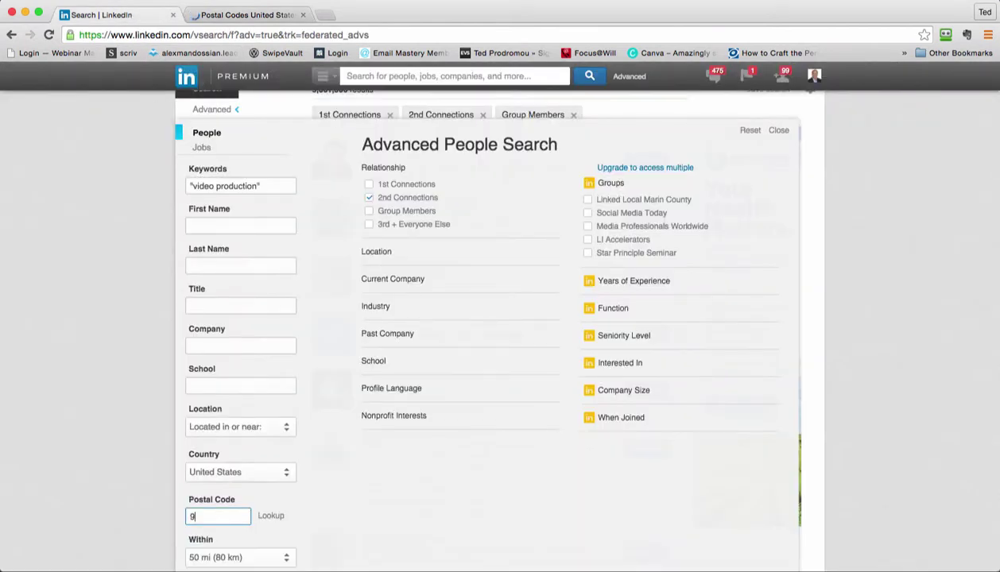
type("4111")
scroll(318, 533, "down", 2)
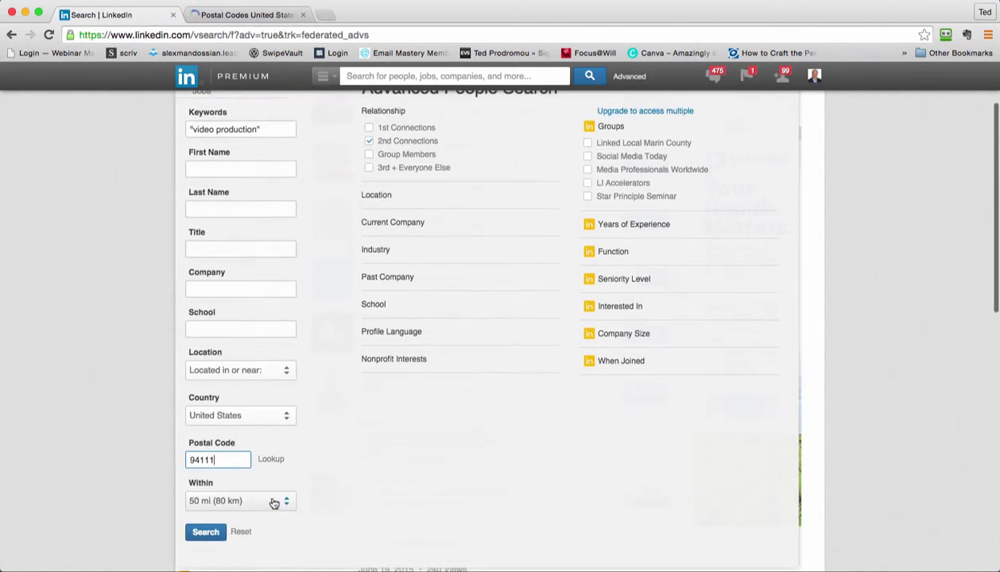
left_click(279, 501)
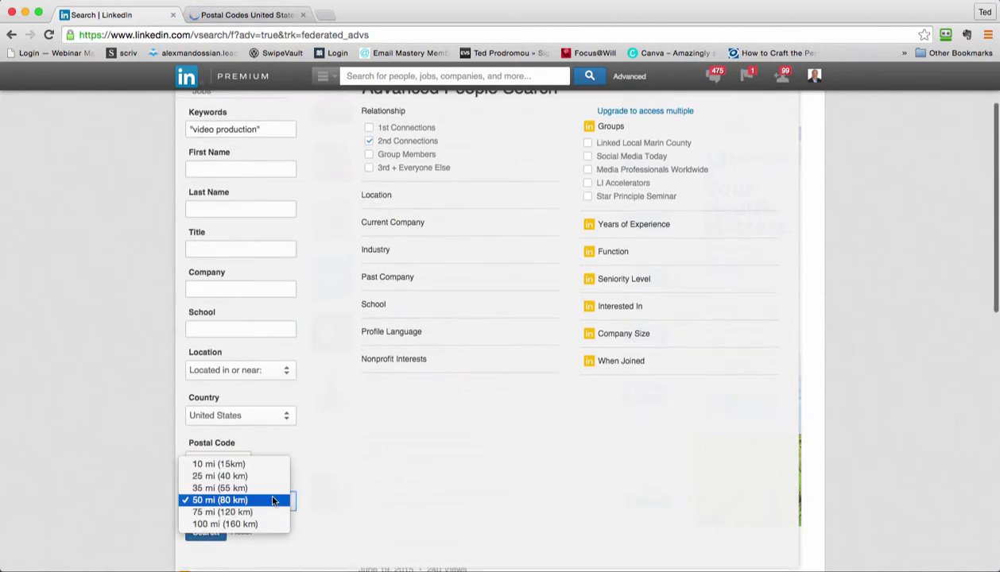
left_click(229, 524)
scroll(411, 445, "up", 2)
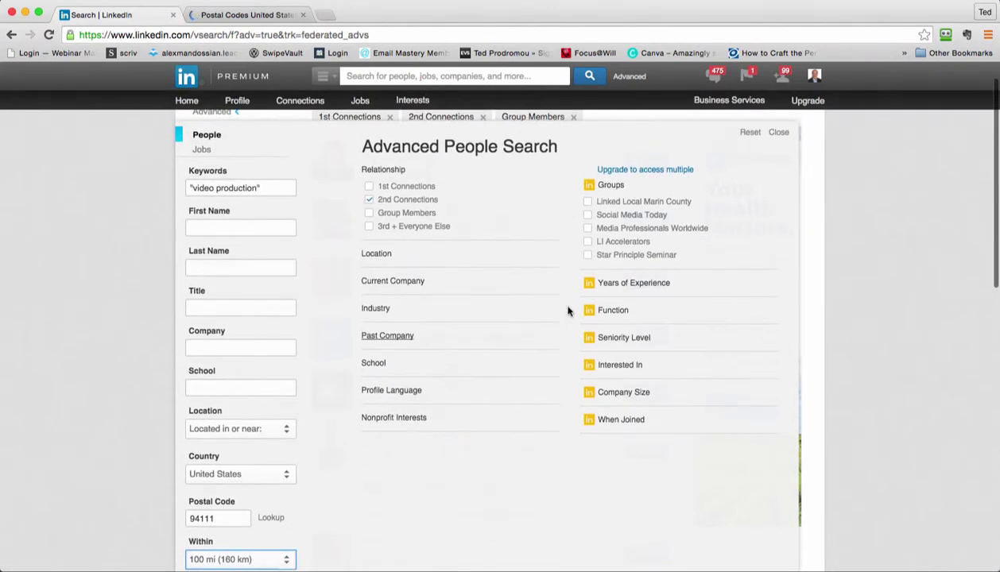
Add Oracle as a Current Company filter
left_click(375, 254)
left_click(384, 279)
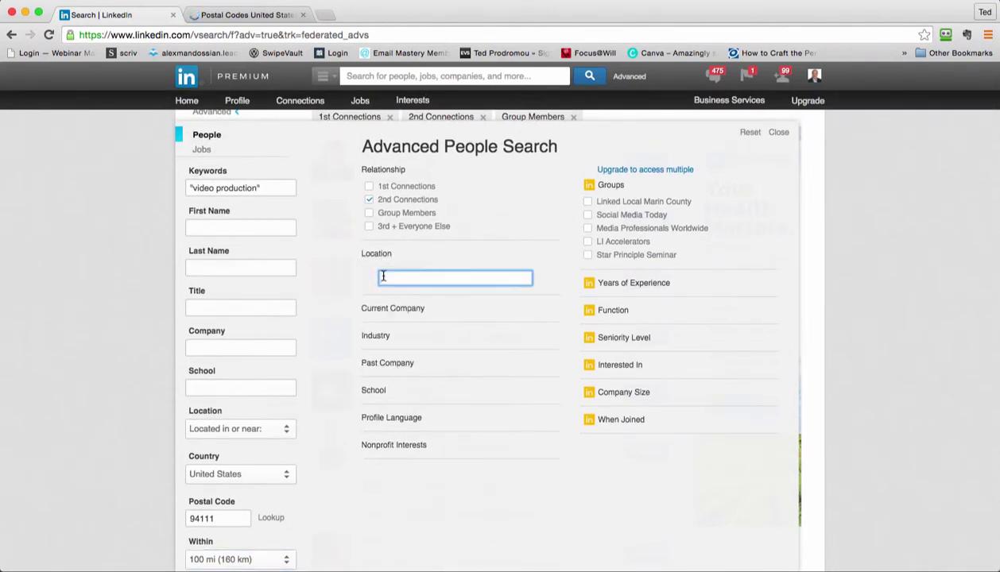
left_click(338, 311)
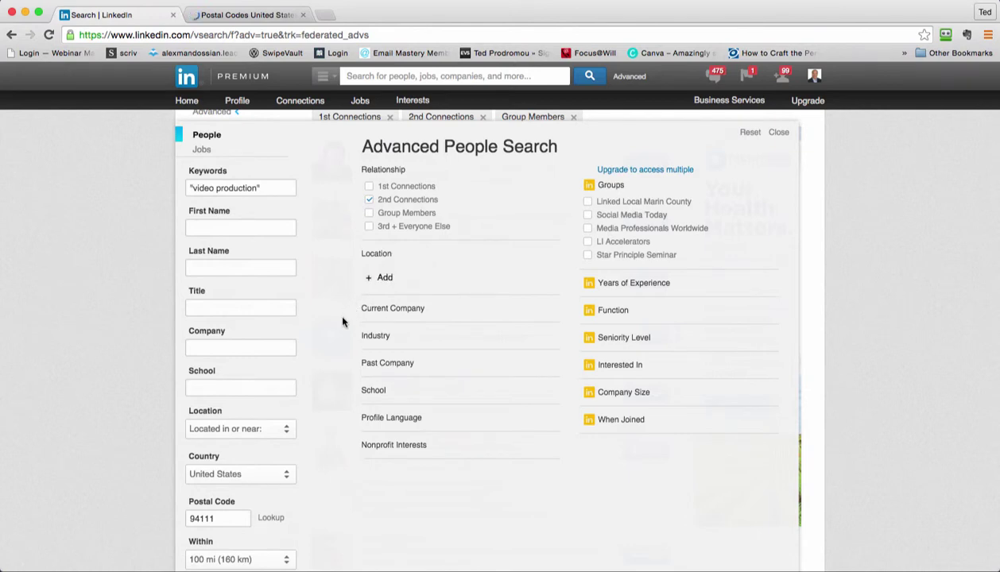
left_click(408, 313)
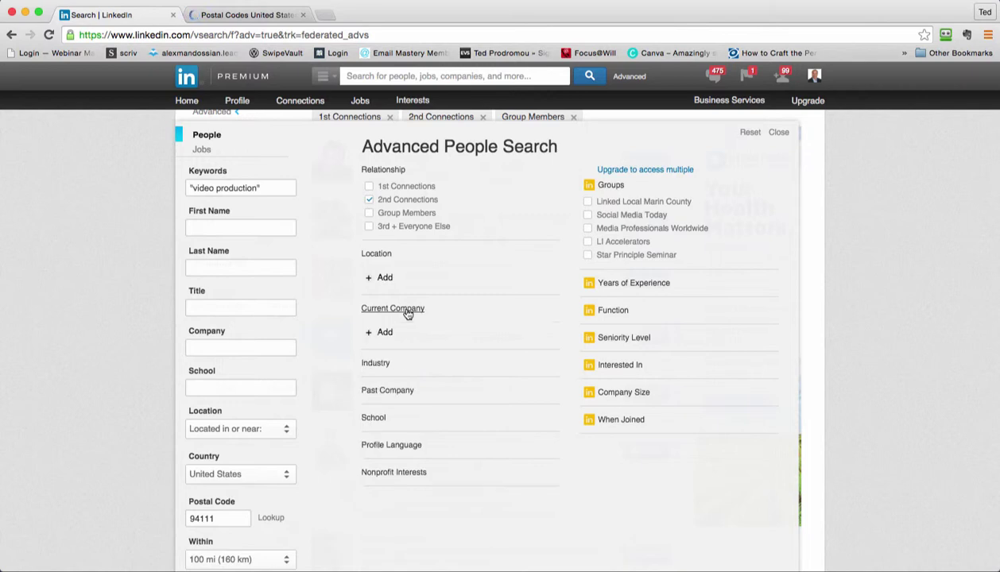
left_click(385, 331)
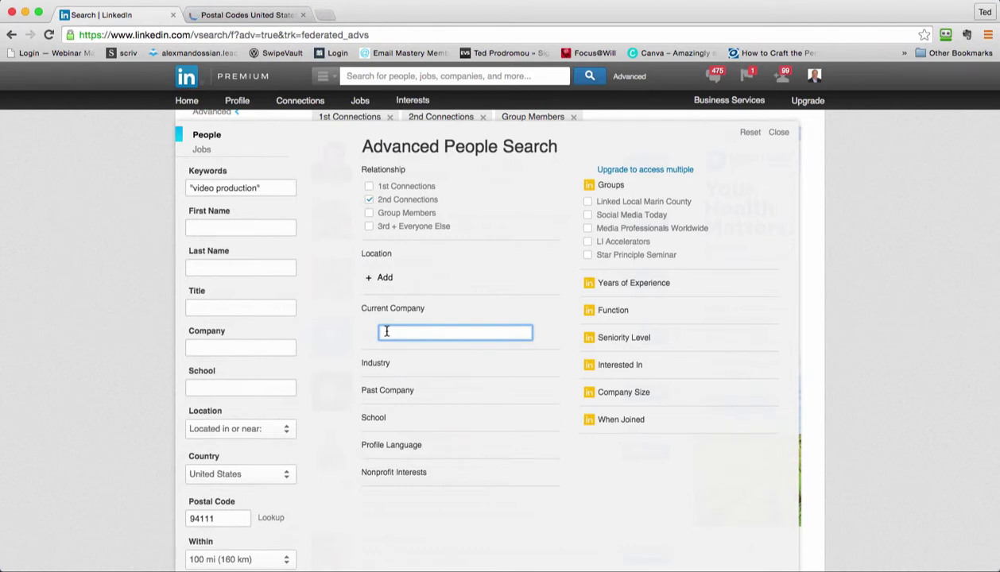
type("Or")
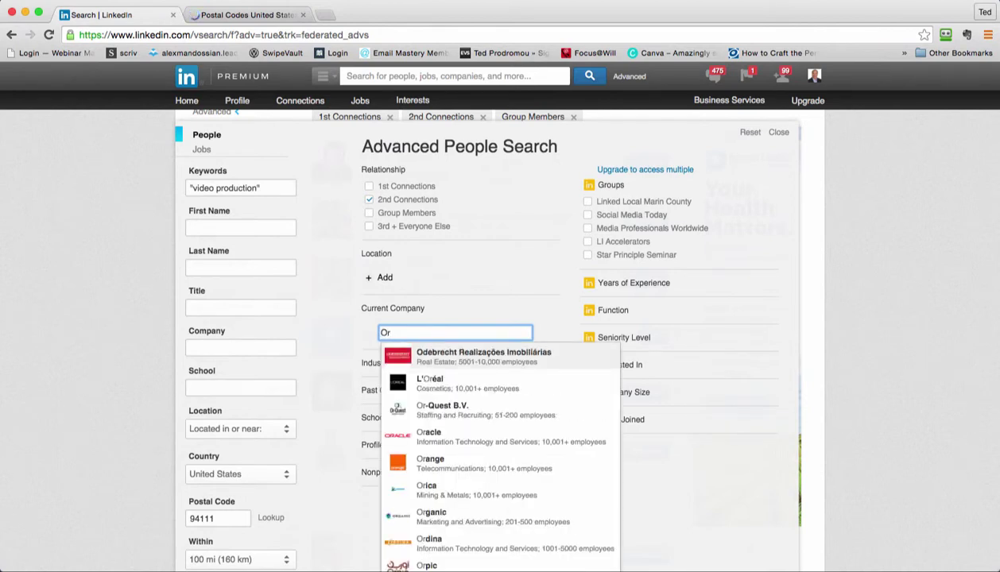
type("acle")
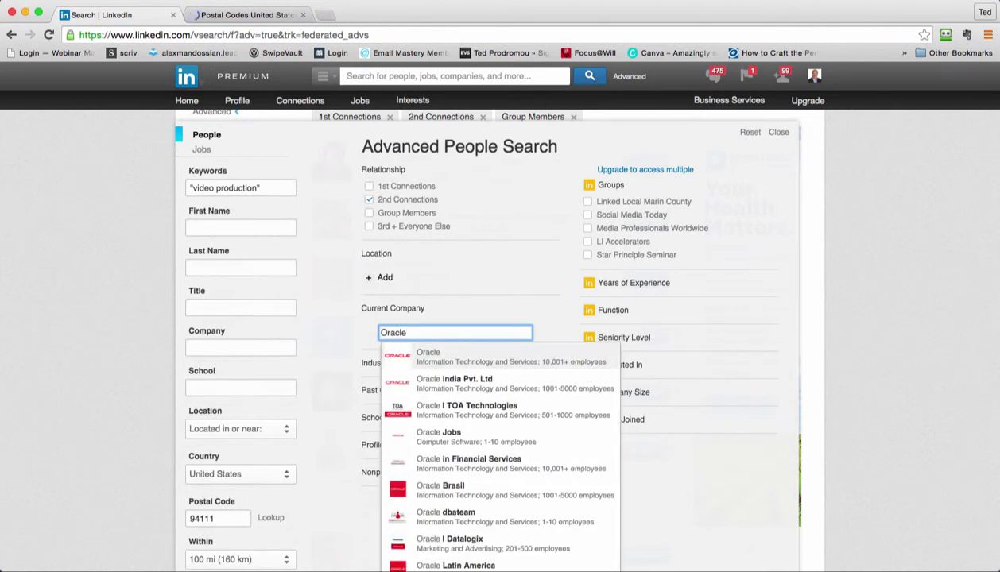
left_click(421, 352)
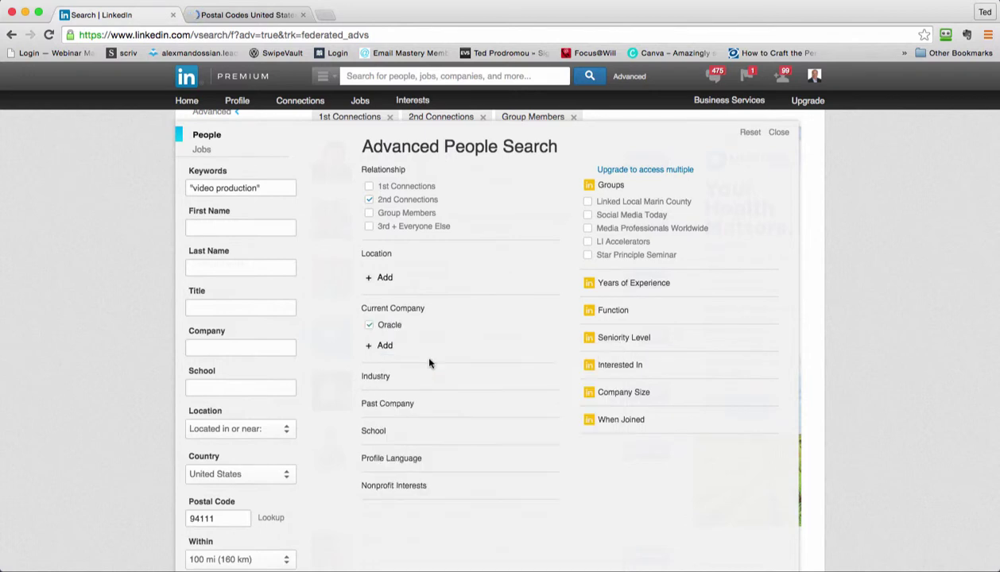
Add Microsoft, Google and Facebook as further Current Company filters
left_click(381, 345)
key("BackSpace")
key("BackSpace")
key("BackSpace")
key("BackSpace")
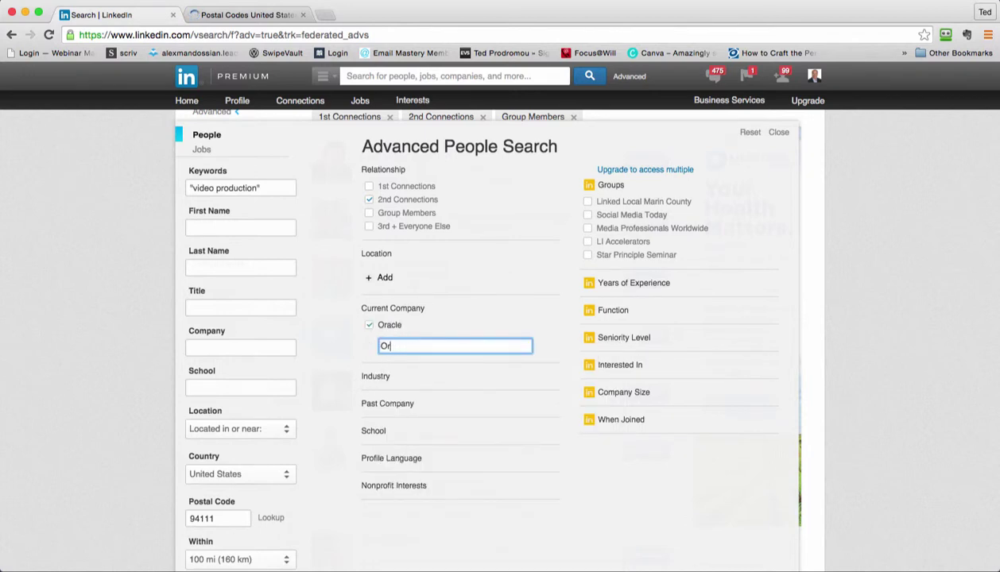
key("BackSpace")
key("BackSpace")
type("Micr")
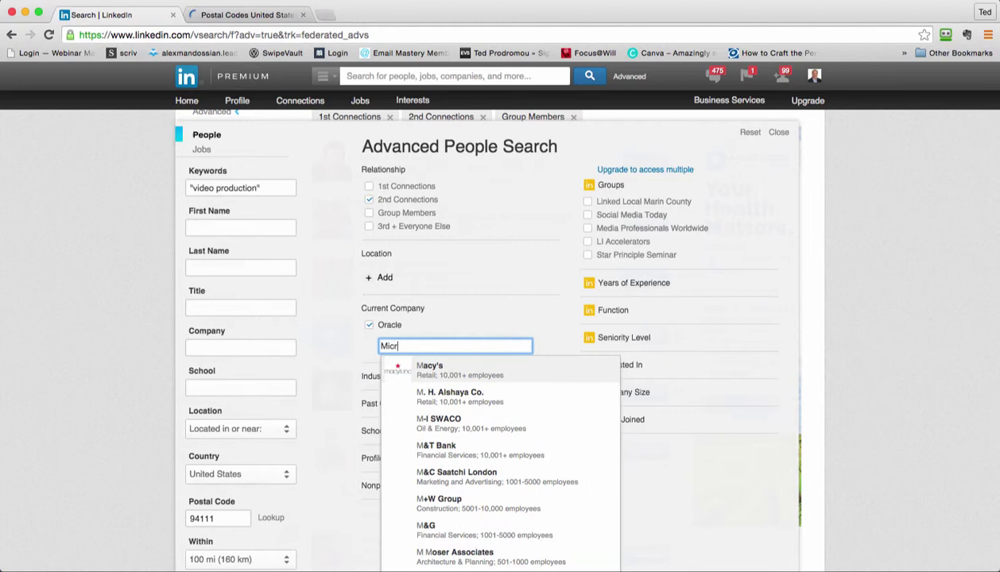
type("osoft")
key("Return")
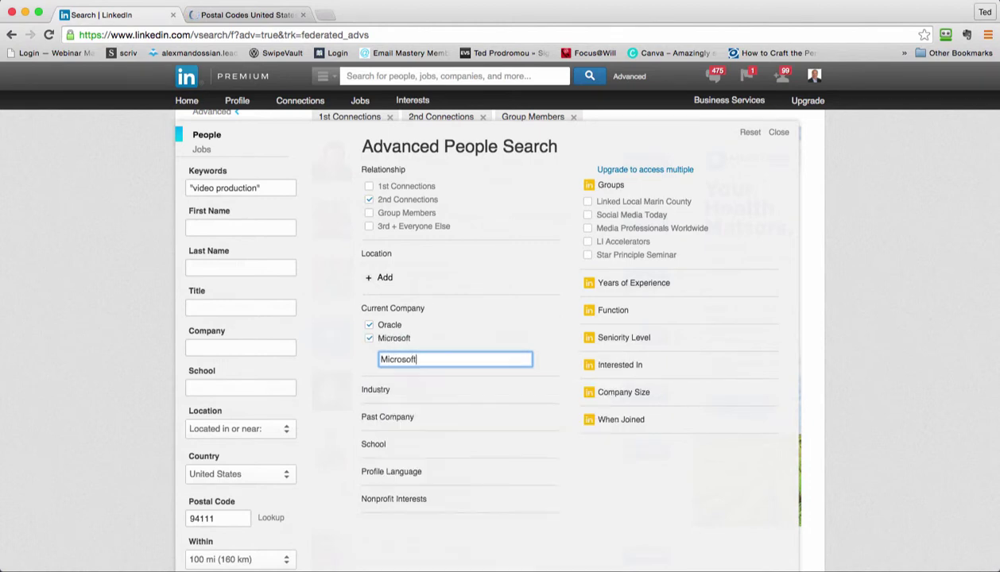
key("BackSpace")
key("BackSpace")
key("BackSpace")
key("BackSpace")
key("BackSpace")
key("BackSpace")
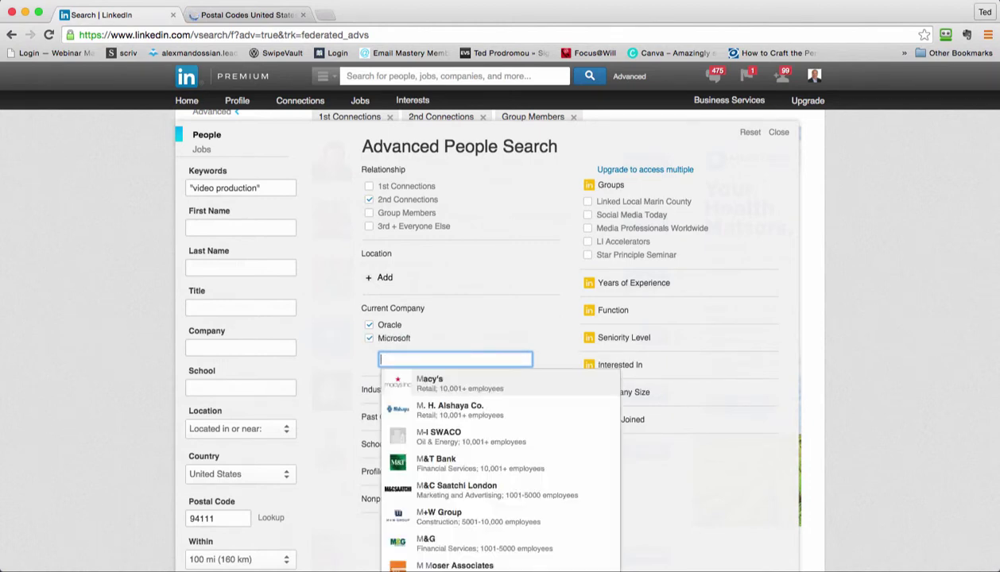
type("Google")
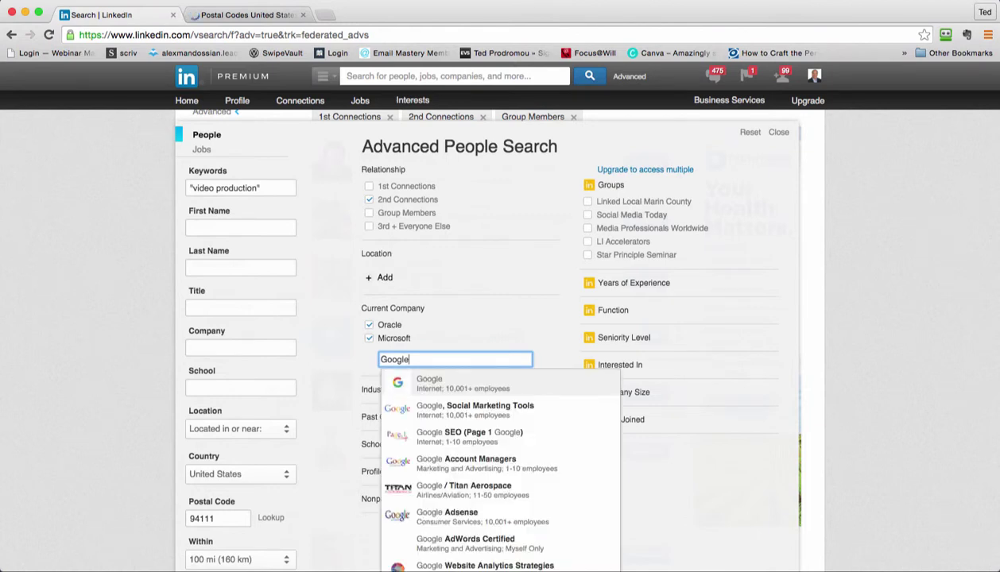
key("Return")
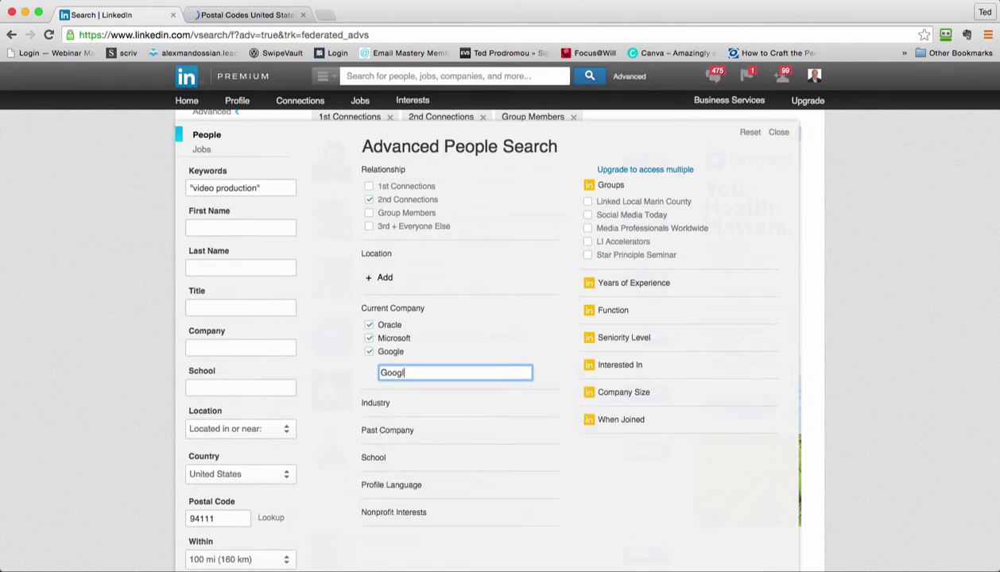
key("BackSpace")
key("BackSpace")
key("BackSpace")
key("BackSpace")
key("BackSpace")
type("Face")
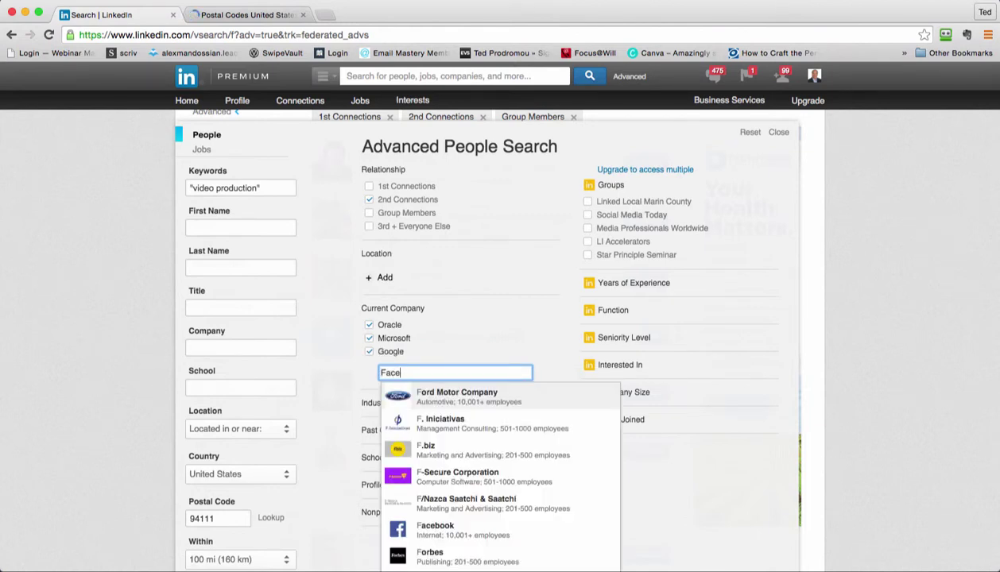
type("book")
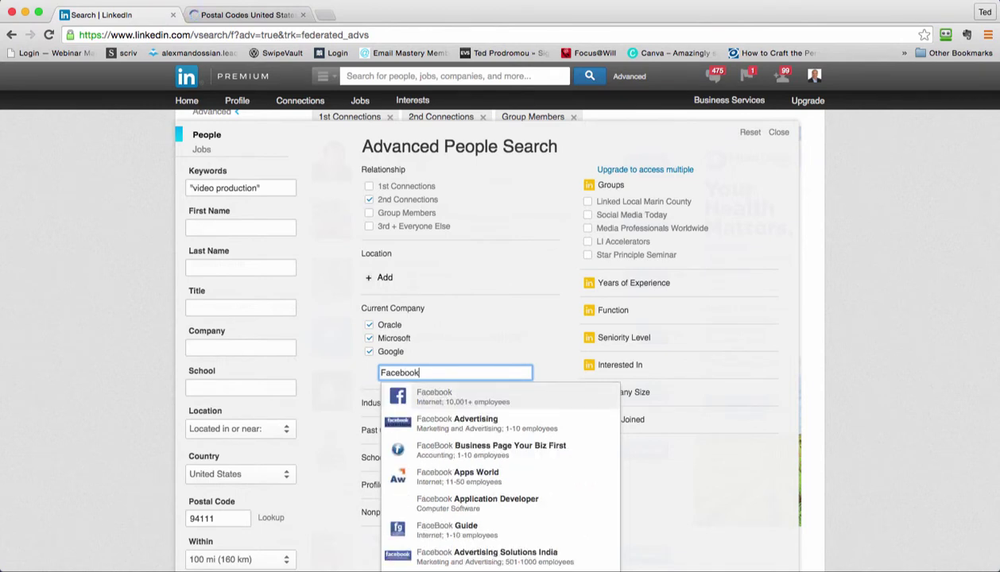
key("Return")
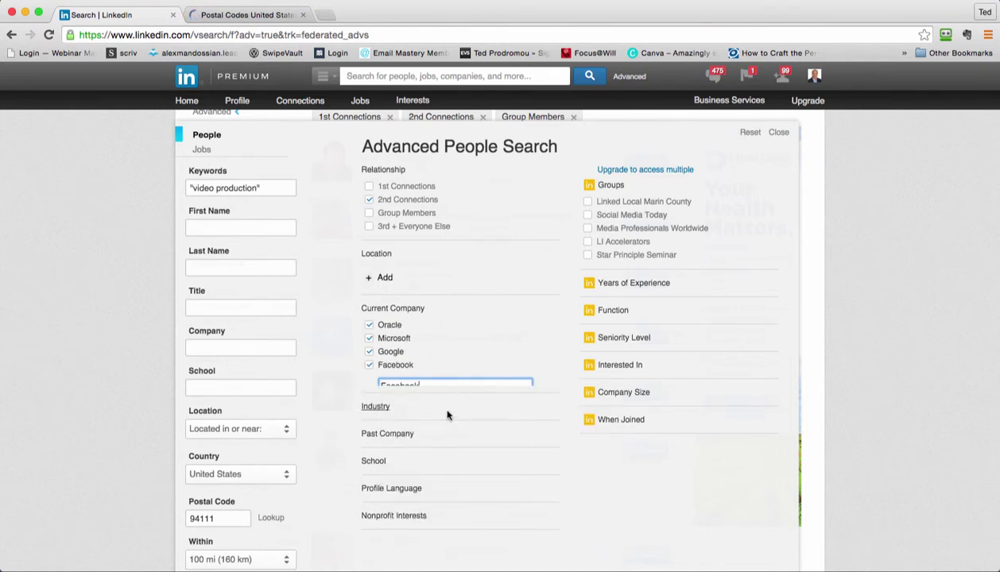
Browse the Industry list, then expand the upgrade-locked Years of Experience and Function filters
left_click(372, 407)
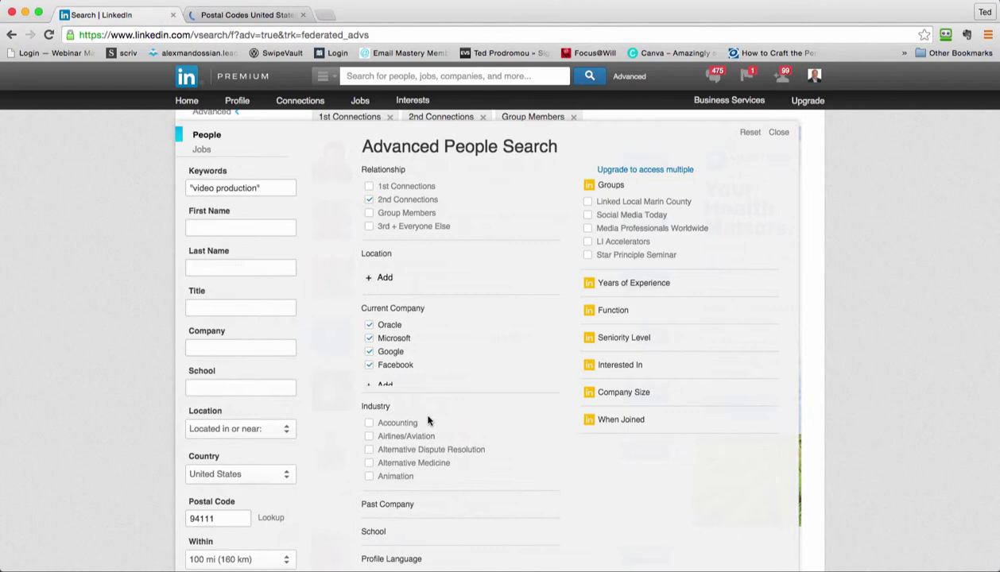
scroll(437, 421, "down", 1)
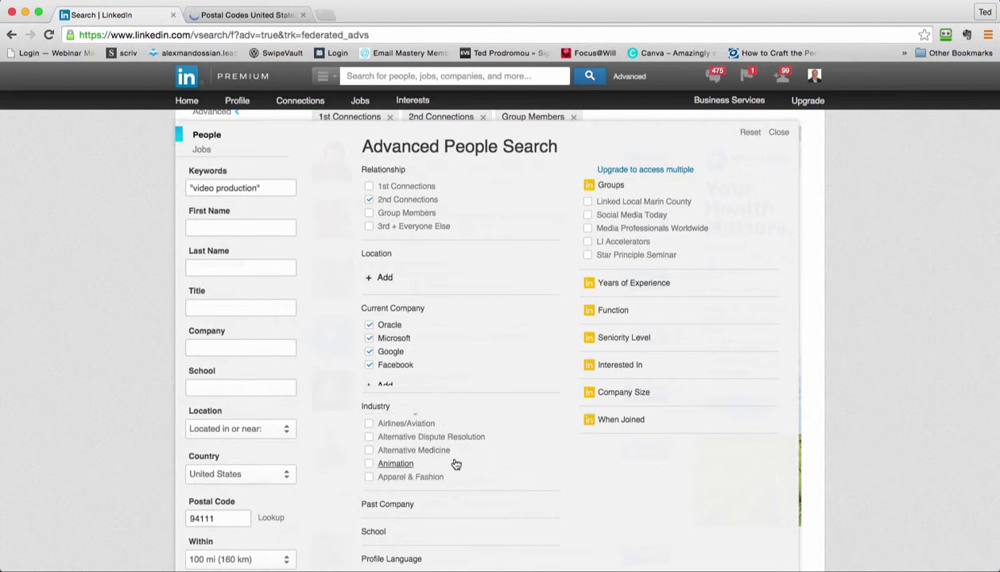
scroll(455, 464, "down", 6)
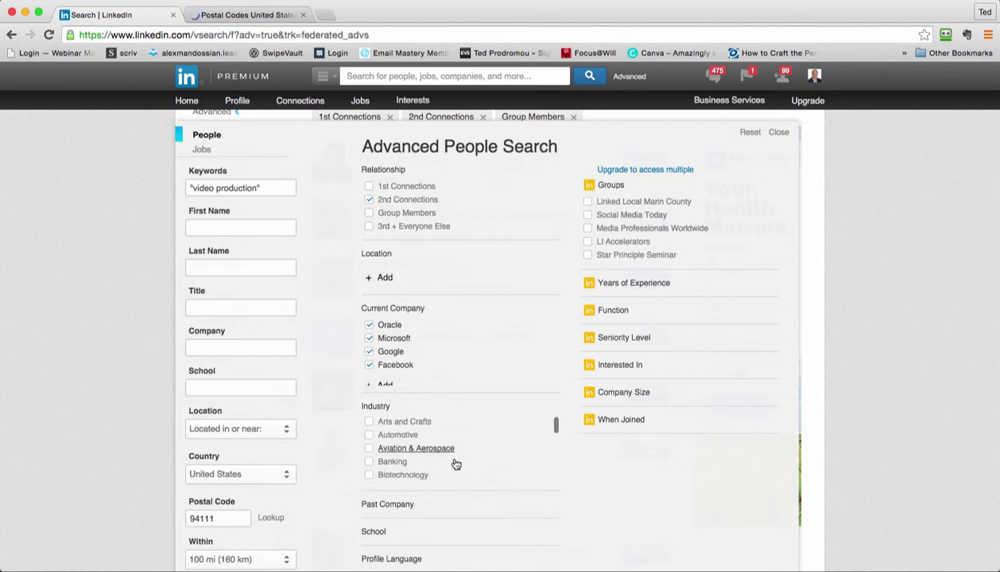
scroll(455, 465, "down", 5)
scroll(466, 521, "down", 2)
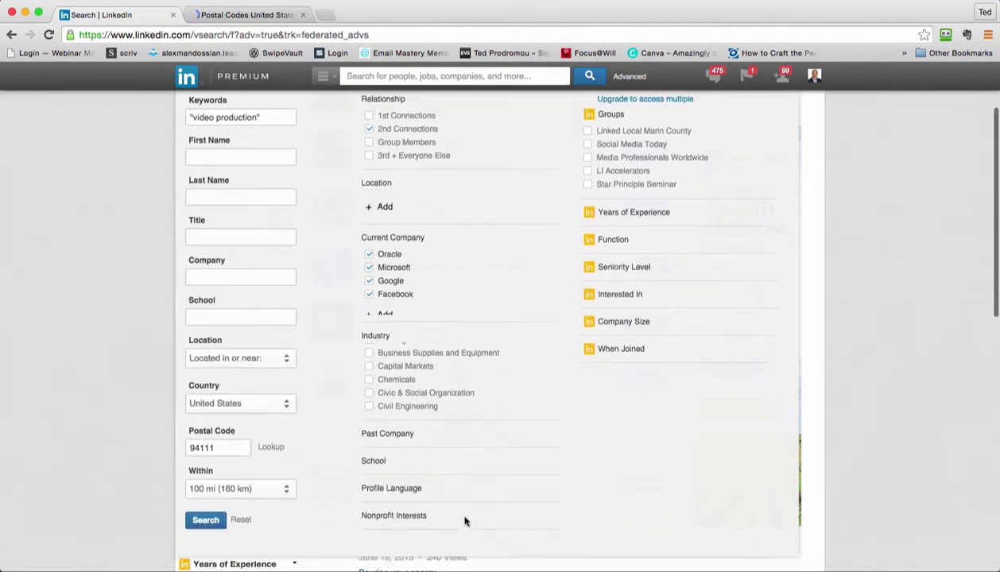
scroll(465, 520, "down", 1)
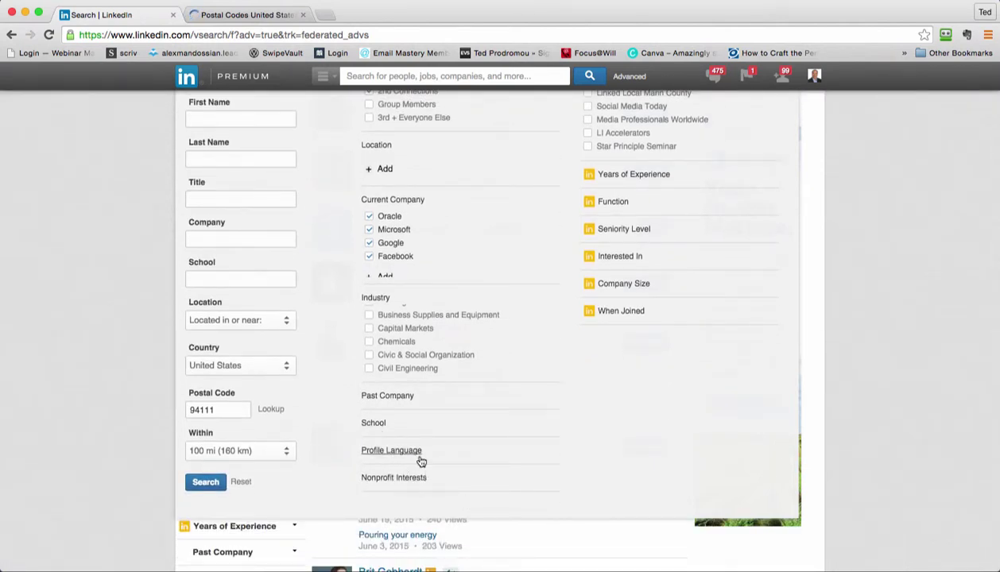
scroll(420, 461, "up", 10)
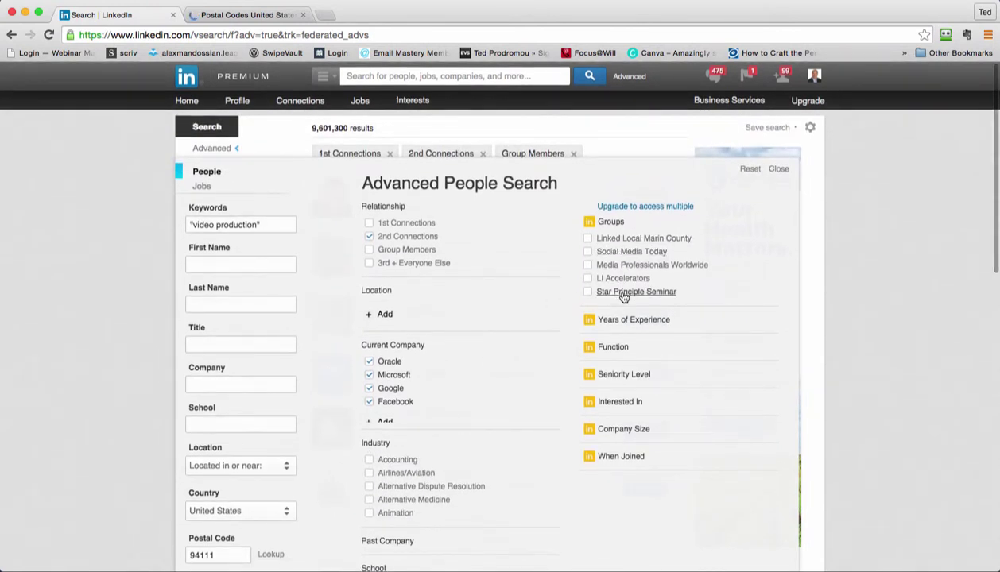
left_click(621, 320)
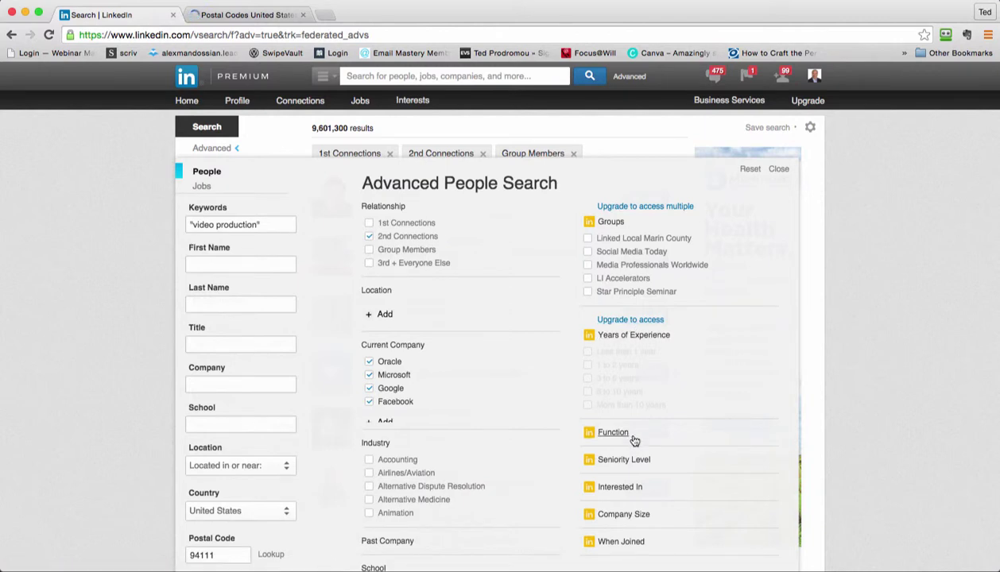
left_click(609, 435)
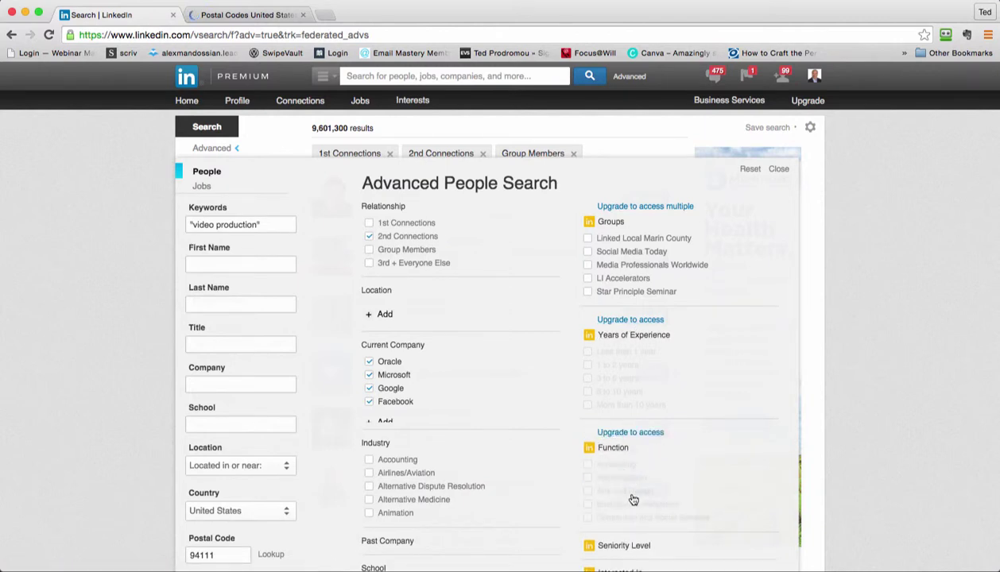
Tick Director and Manager under the Seniority Level filter
scroll(683, 485, "down", 1)
scroll(788, 453, "down", 3)
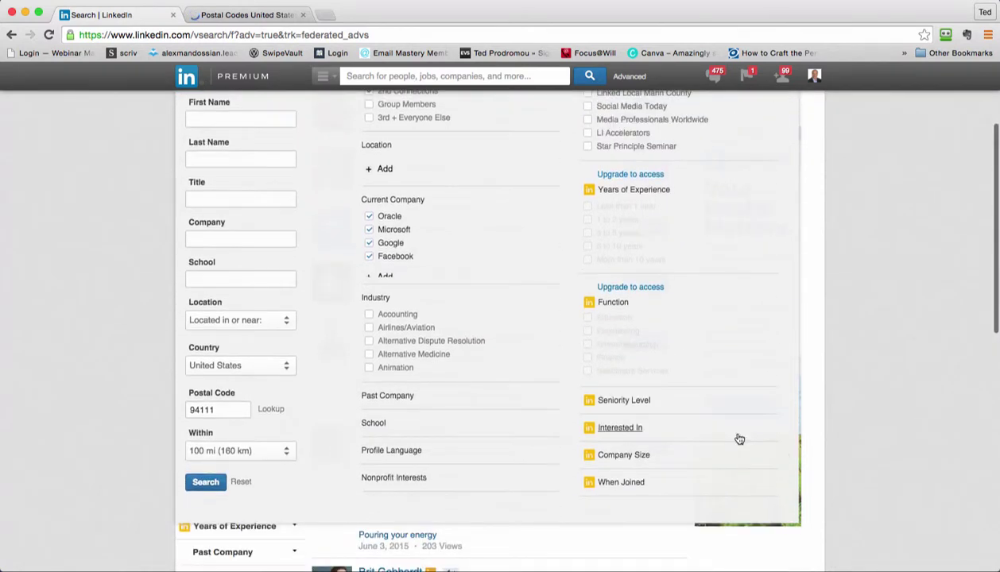
left_click(619, 402)
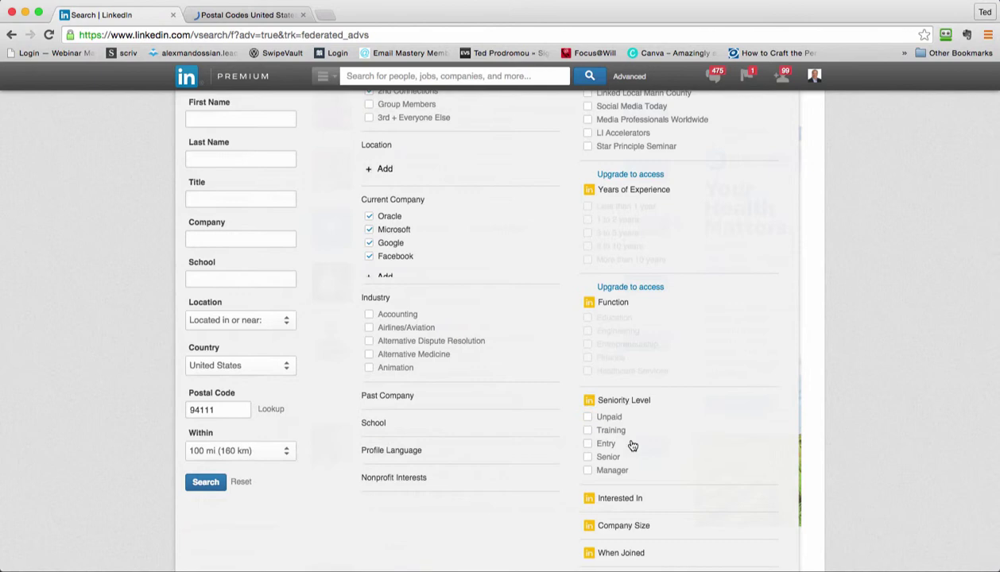
scroll(646, 461, "down", 3)
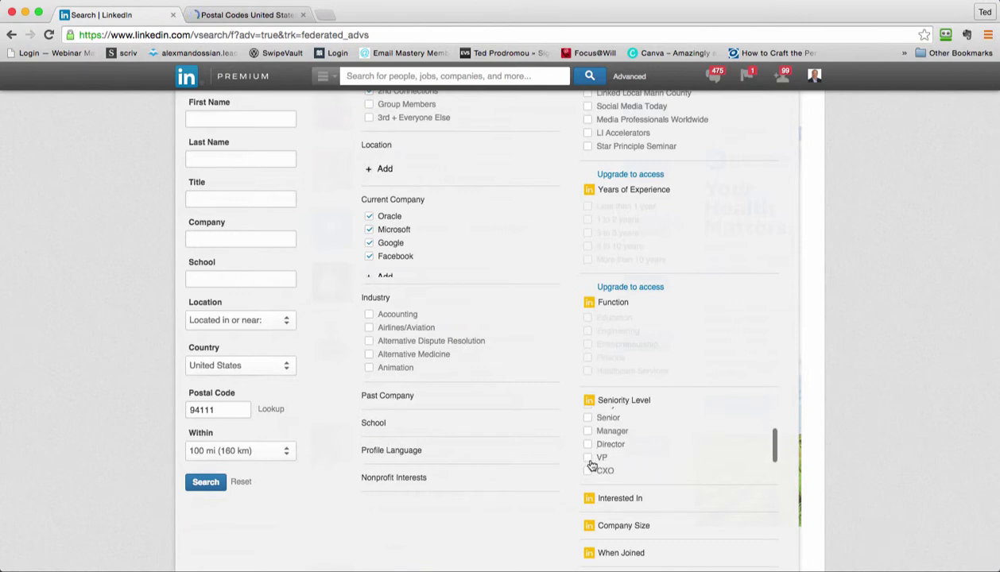
left_click(587, 445)
left_click(589, 432)
scroll(649, 443, "down", 1)
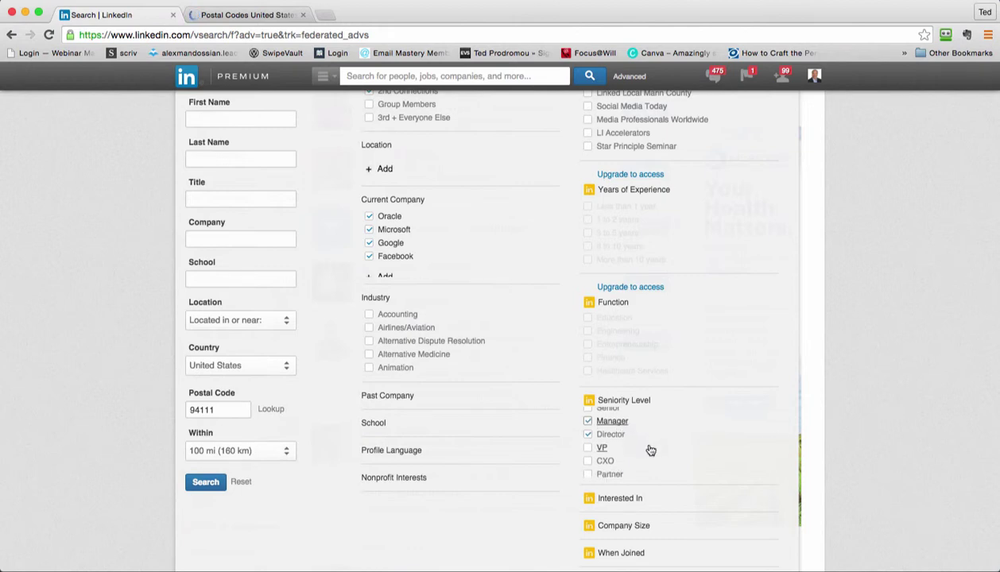
right_click(650, 446)
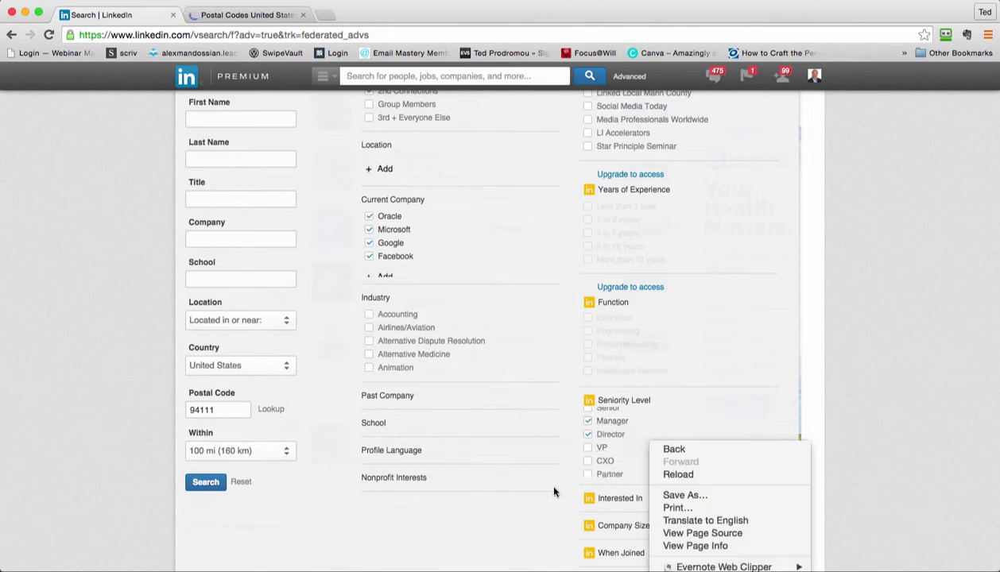
left_click(517, 534)
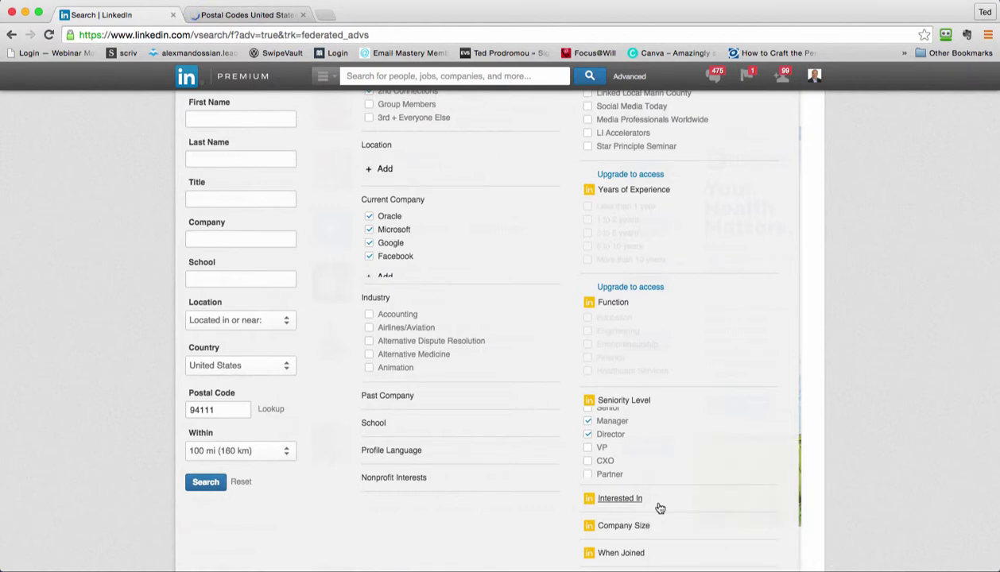
scroll(658, 506, "down", 2)
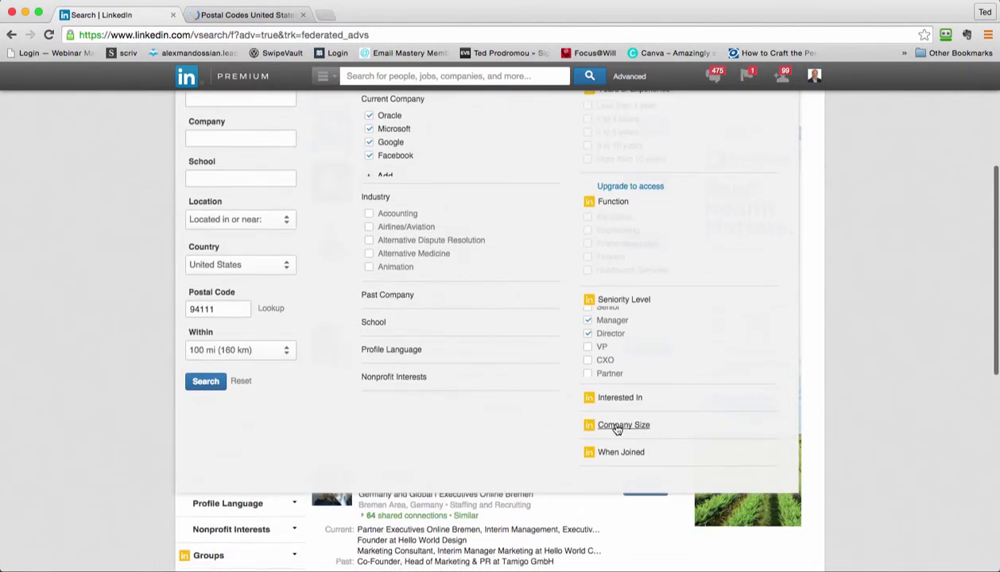
Expand Company Size and review its ranges from 201-500 to 10,000+, ticking none
left_click(617, 427)
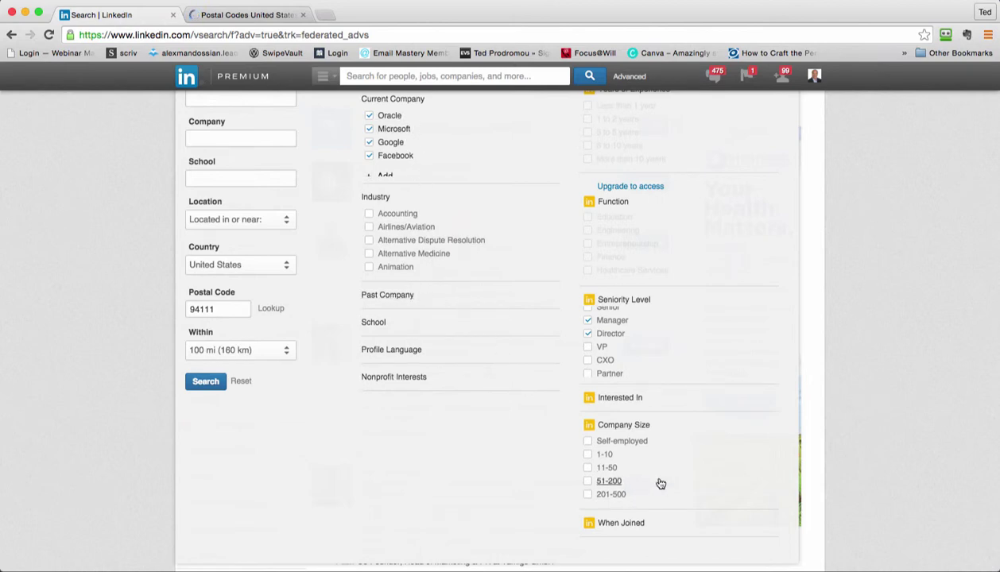
scroll(661, 483, "down", 5)
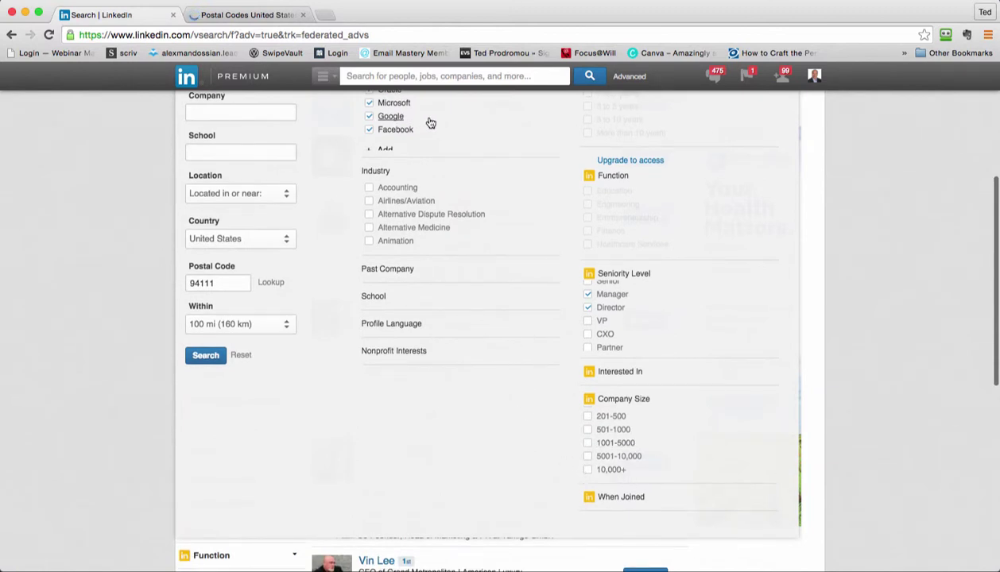
scroll(438, 125, "up", 3)
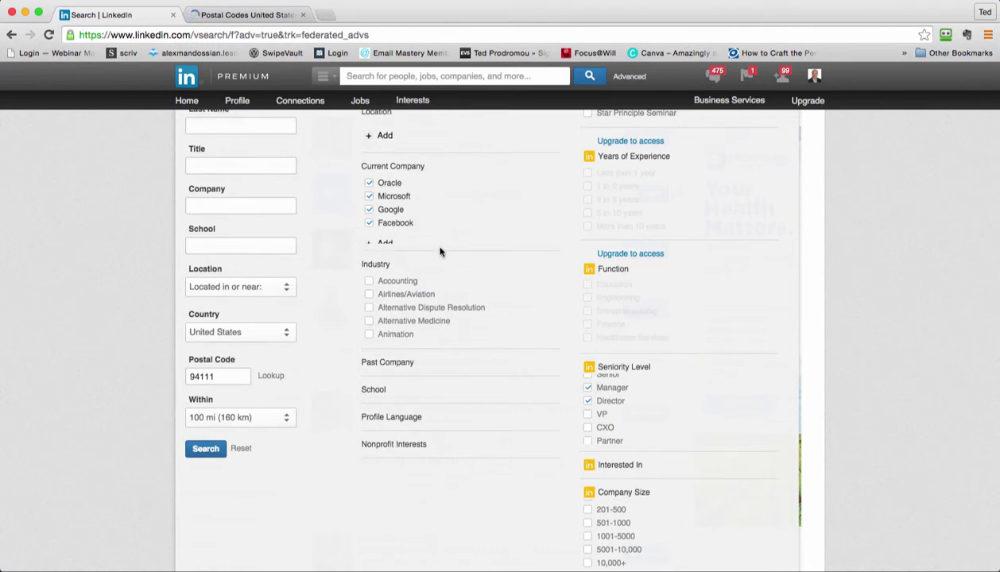
scroll(703, 518, "down", 5)
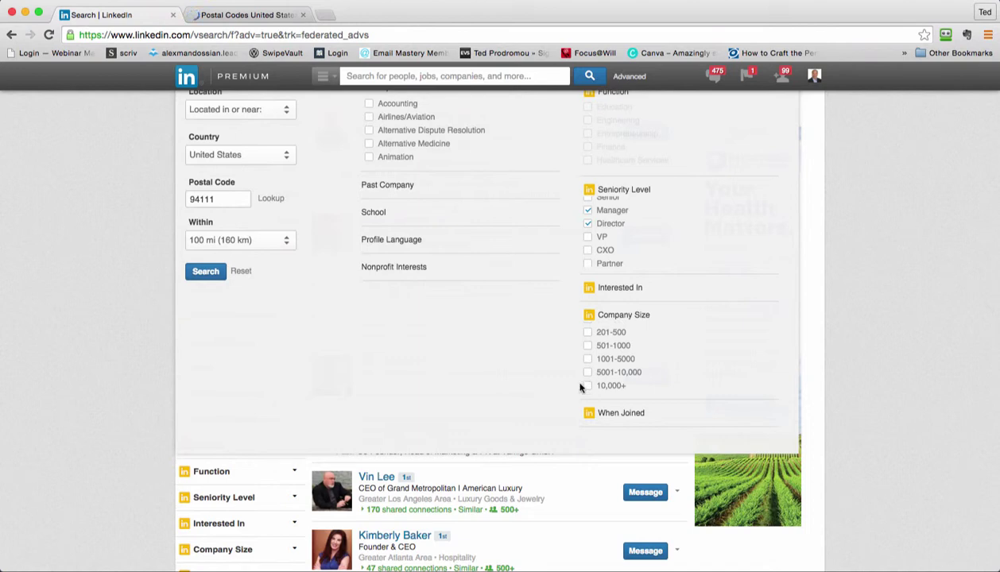
scroll(528, 395, "up", 1)
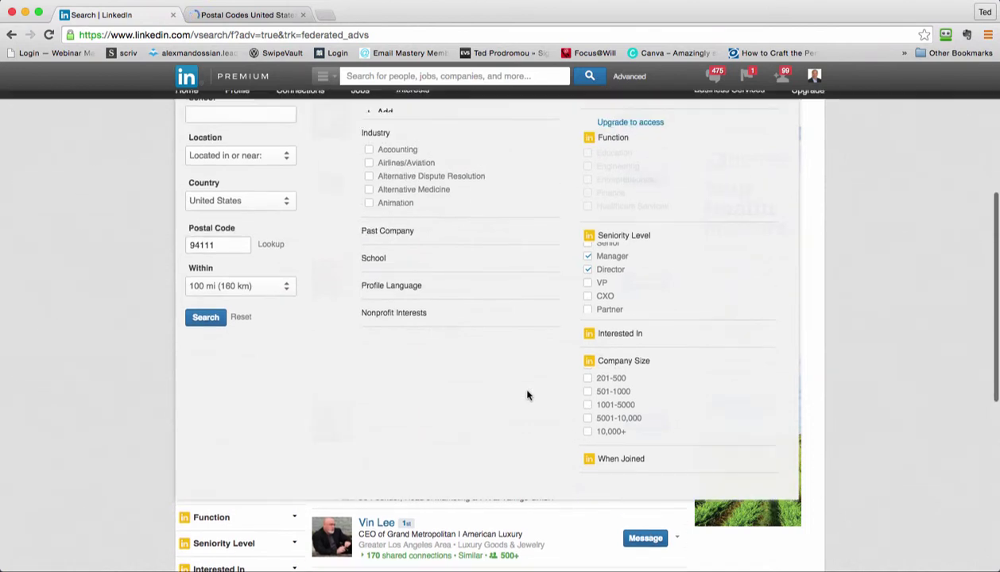
scroll(432, 425, "up", 3)
scroll(432, 426, "up", 1)
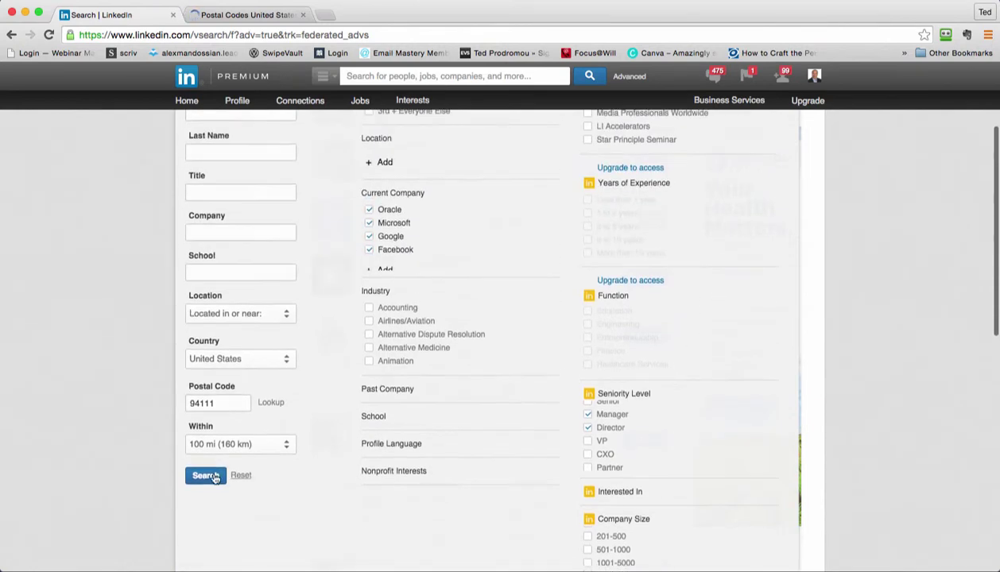
Run the search and scroll through the 60 filtered "video production" results
left_click(204, 475)
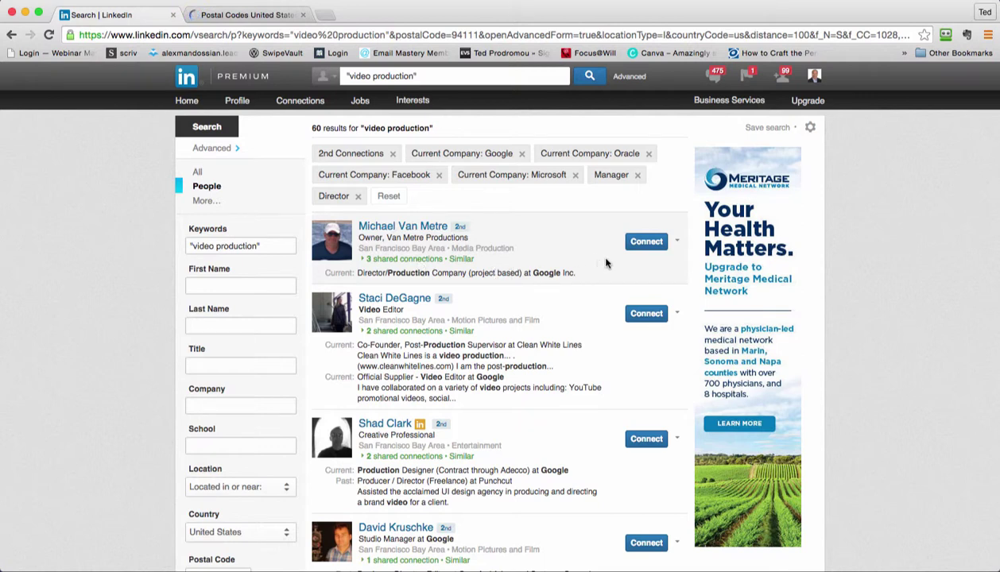
scroll(547, 331, "down", 2)
scroll(545, 366, "down", 2)
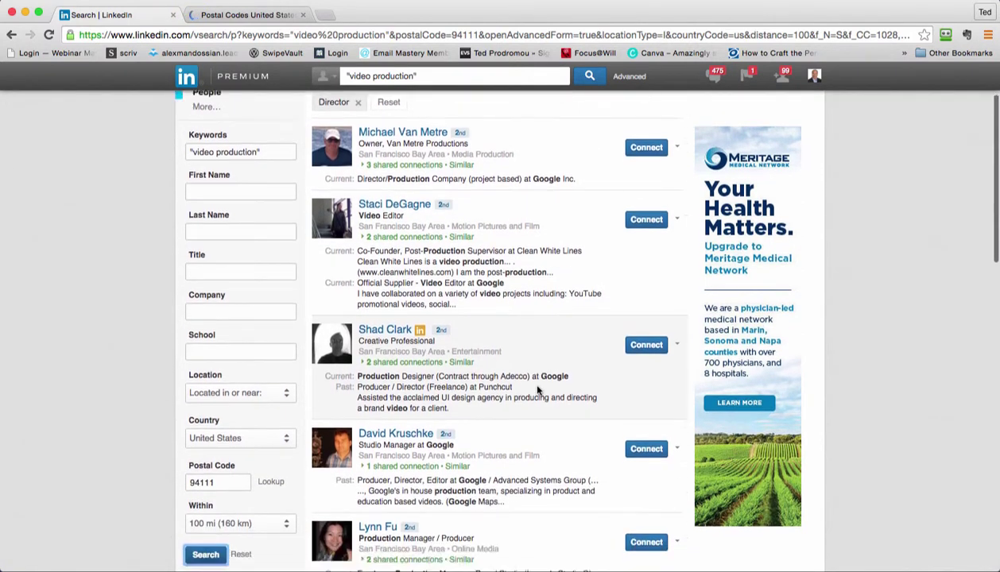
scroll(463, 401, "down", 1)
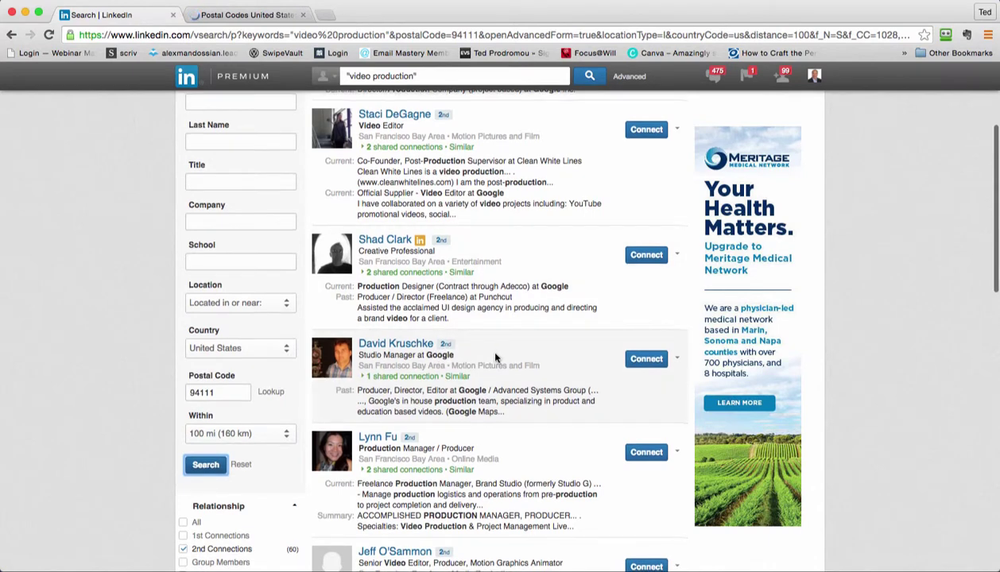
scroll(486, 345, "down", 3)
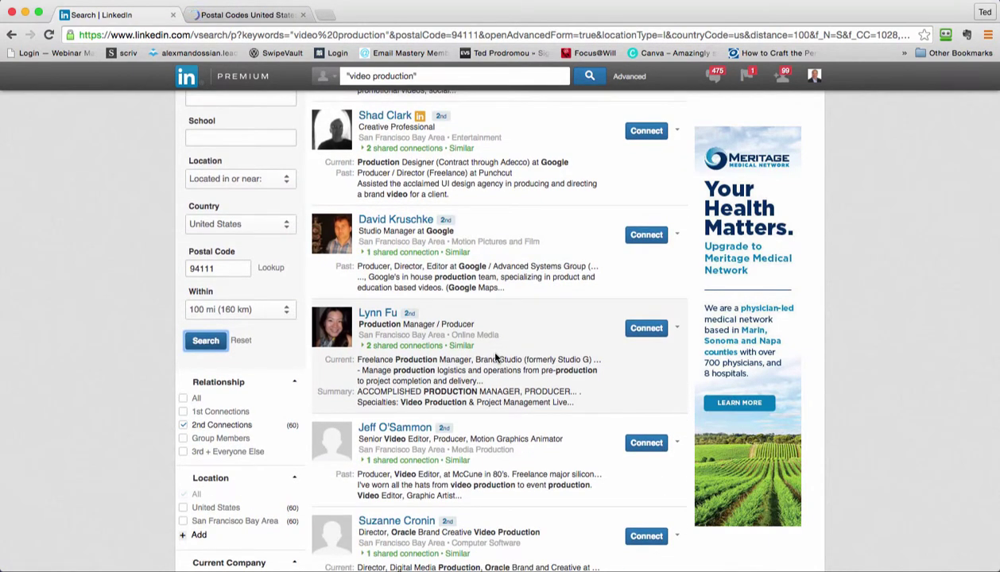
scroll(496, 365, "down", 3)
scroll(501, 413, "down", 2)
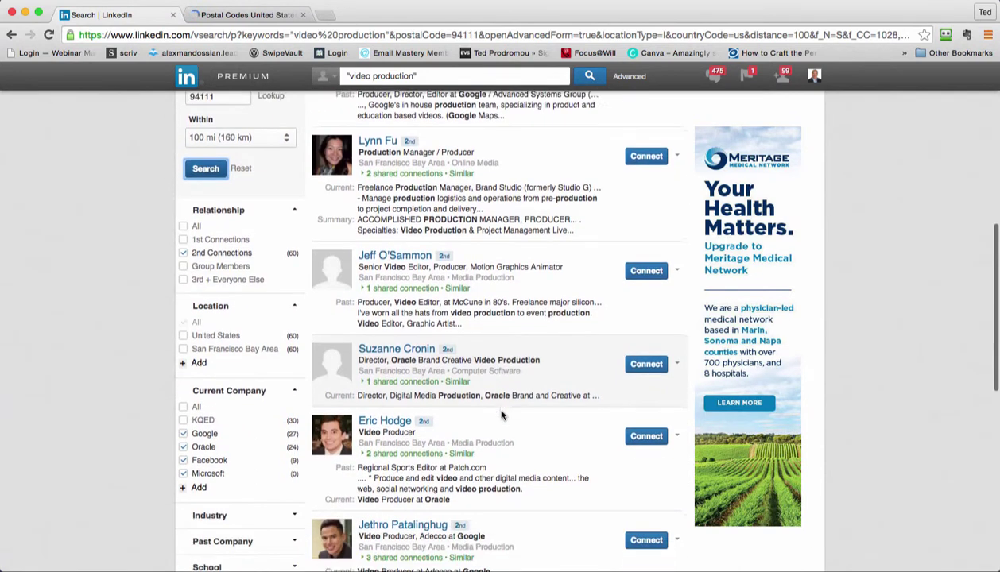
scroll(500, 413, "up", 10)
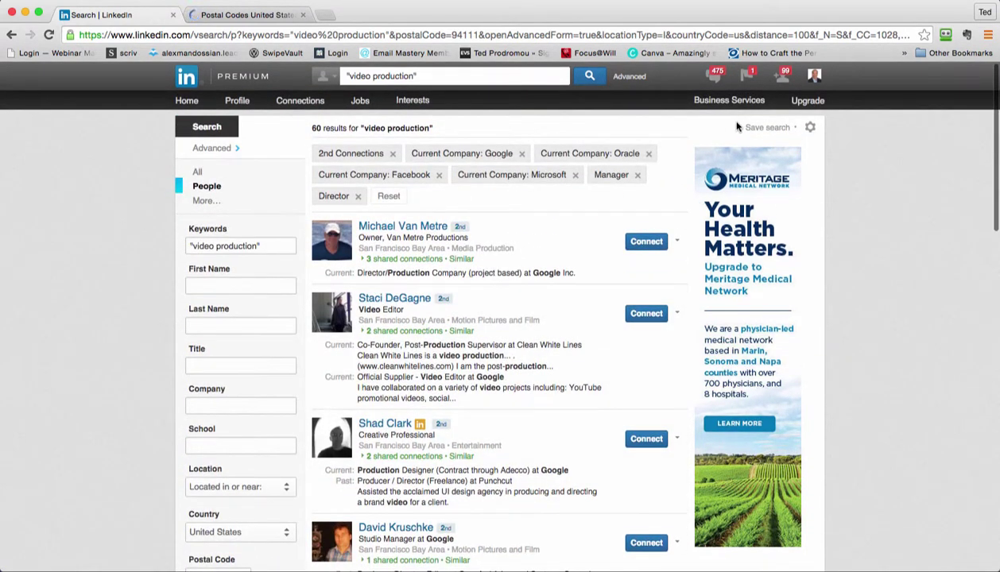
left_click(755, 127)
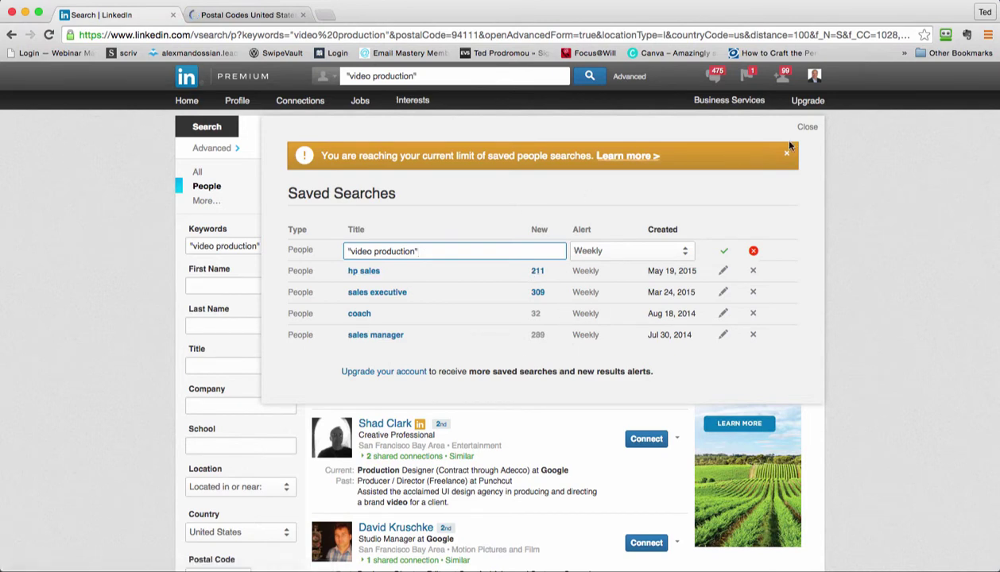
left_click(811, 128)
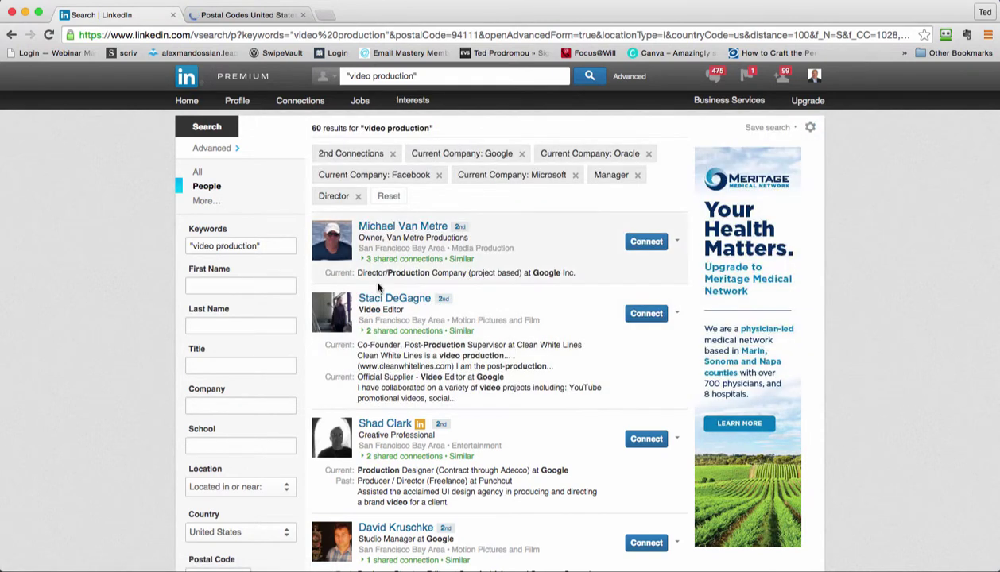
Untick Oracle, Microsoft, Google and Facebook in the Current Company filter
left_click(213, 148)
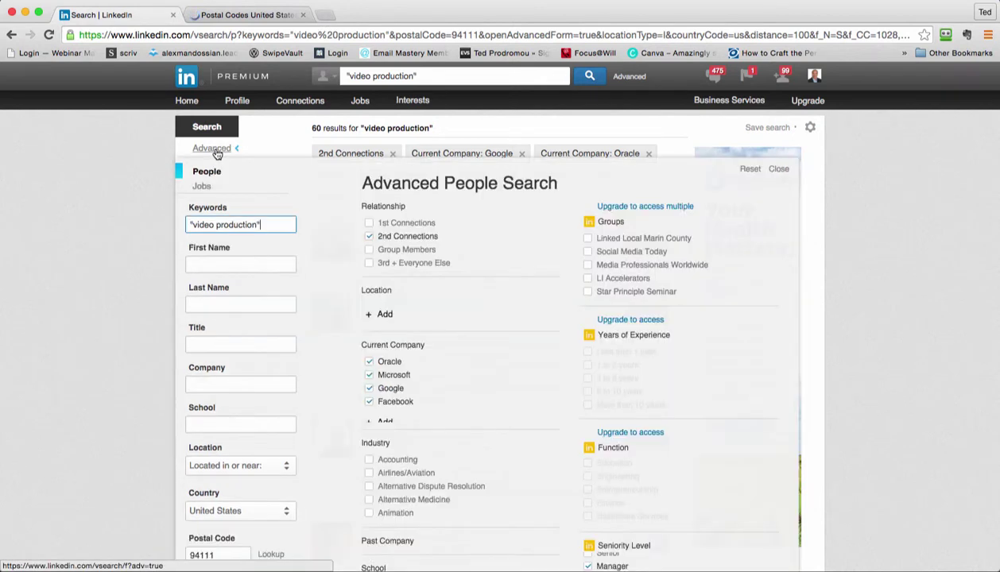
left_click(370, 364)
left_click(370, 376)
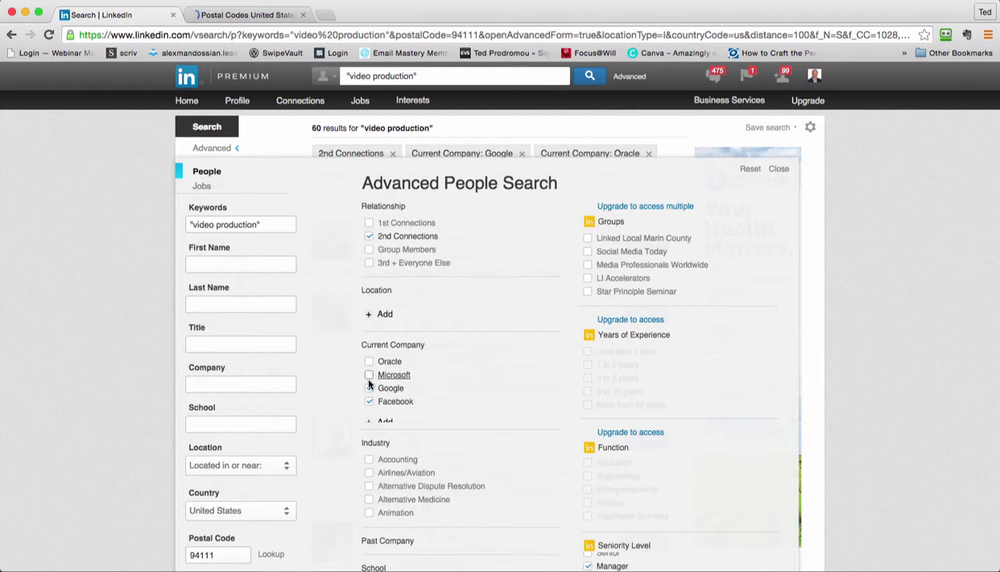
left_click(370, 390)
left_click(370, 404)
Tick company sizes 1001-5000, 5001-10,000 and 10,000+ and rerun the search
scroll(454, 393, "down", 5)
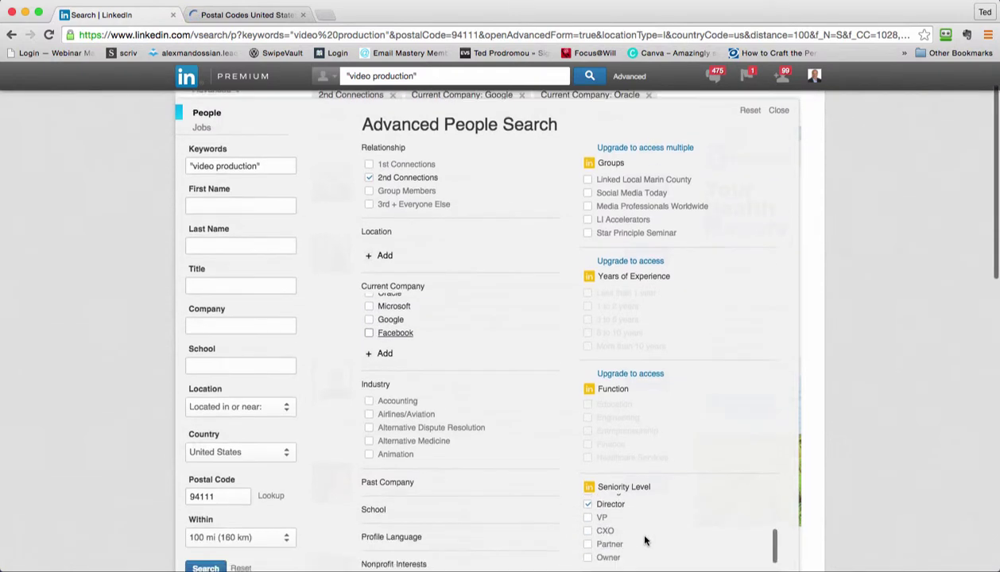
scroll(645, 541, "down", 10)
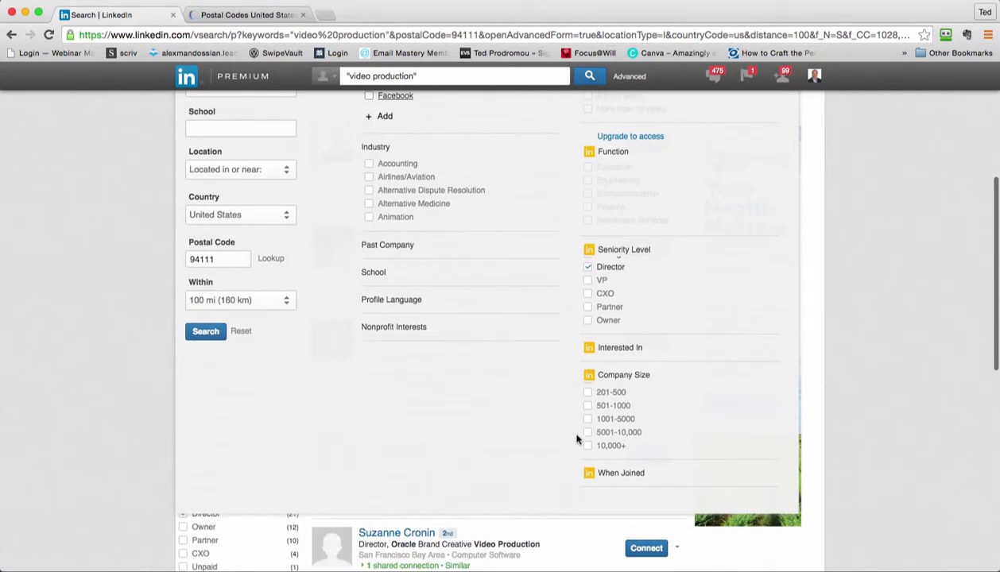
left_click(587, 419)
left_click(588, 433)
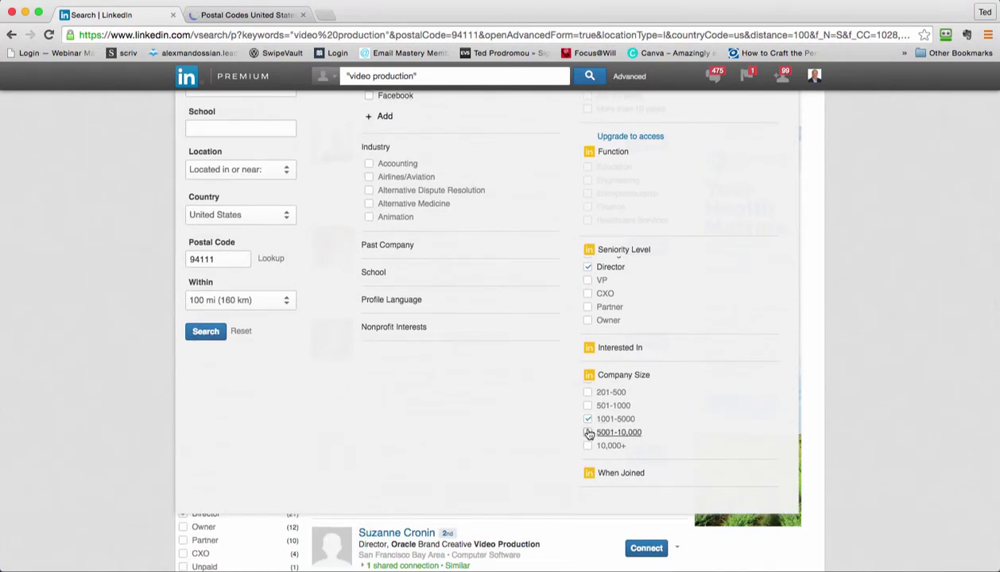
left_click(588, 446)
left_click(202, 334)
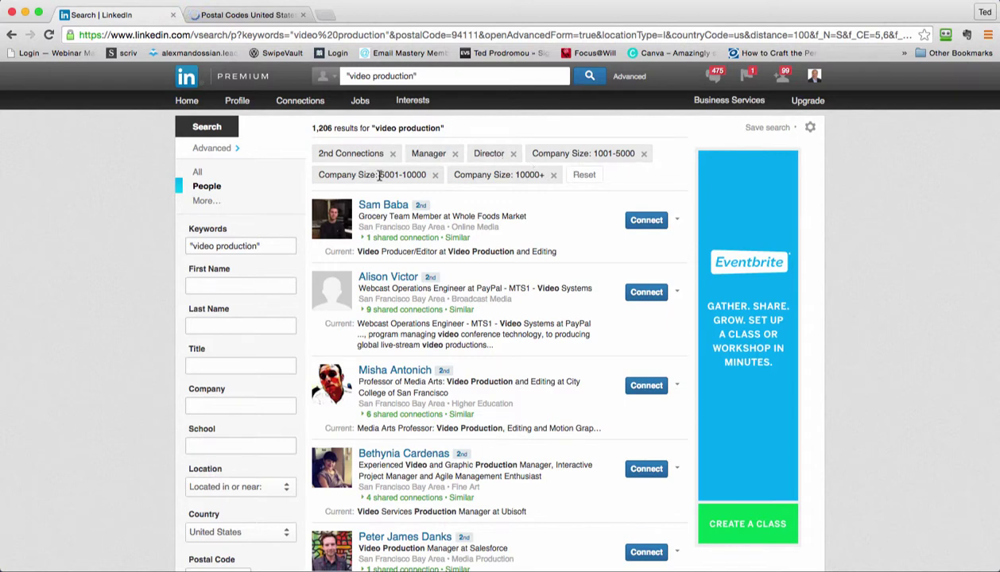
Tick VP under Seniority Level and rerun the search, giving 1,264 results
scroll(303, 356, "down", 5)
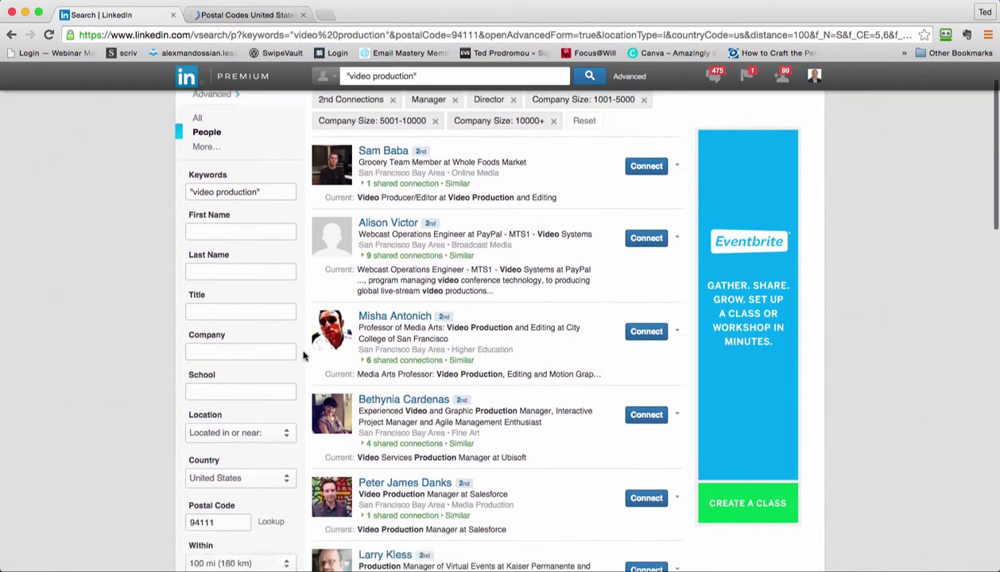
scroll(303, 357, "down", 5)
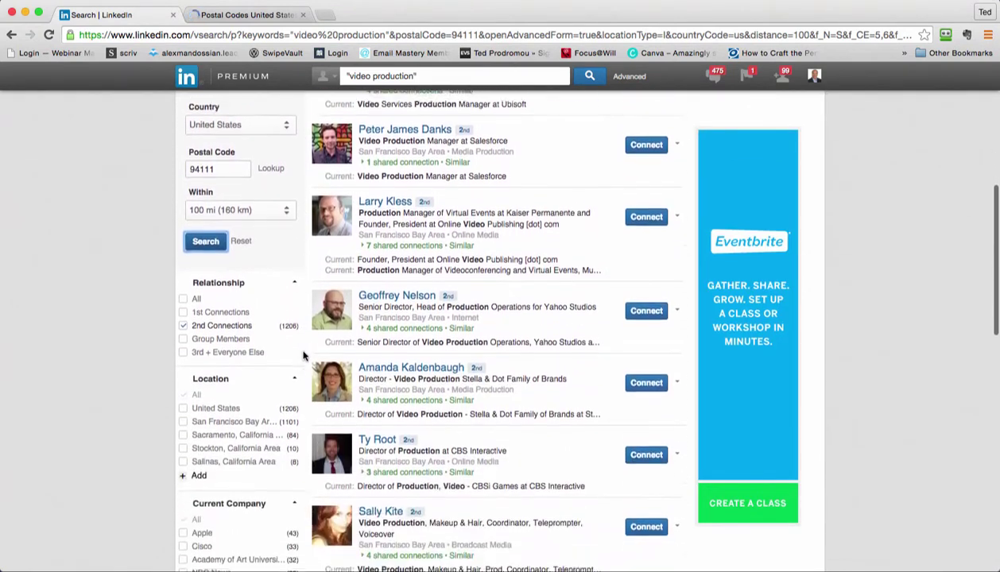
scroll(286, 398, "down", 2)
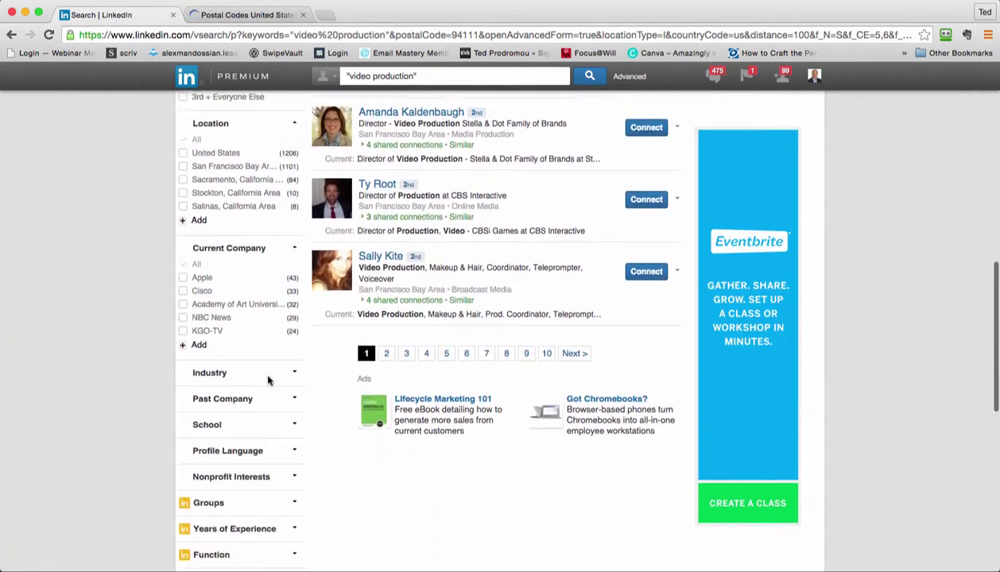
scroll(233, 288, "up", 1)
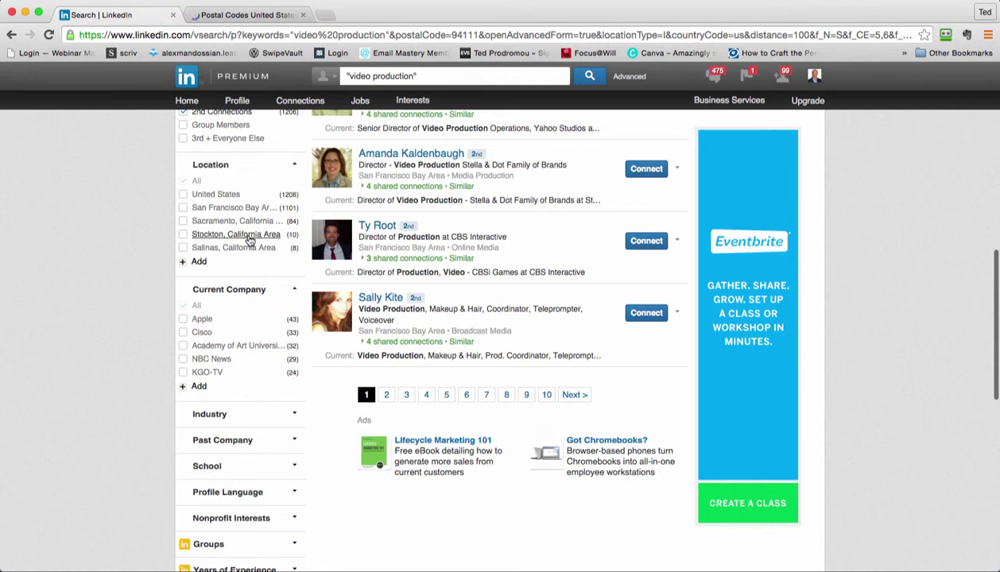
scroll(248, 241, "down", 2)
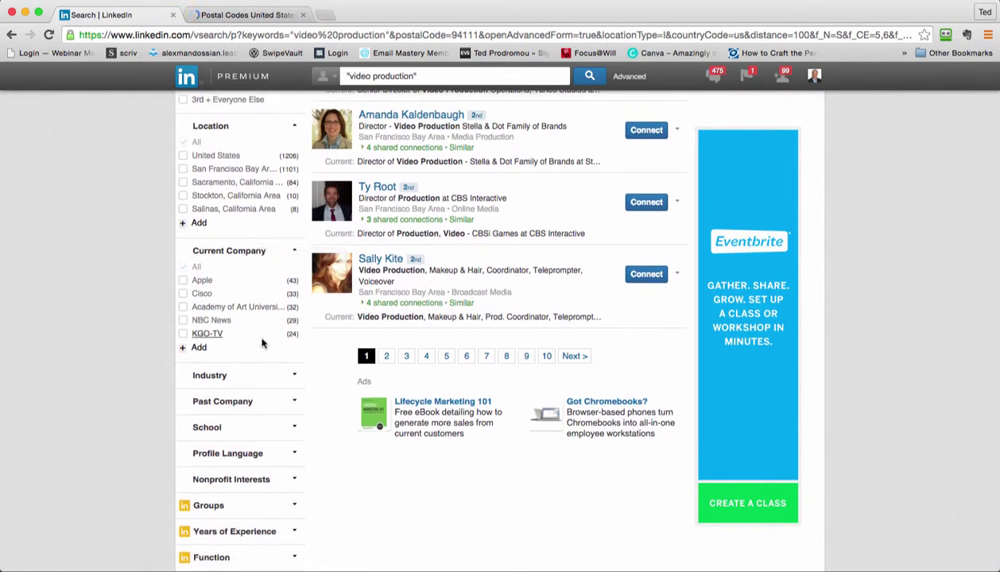
scroll(250, 315, "down", 1)
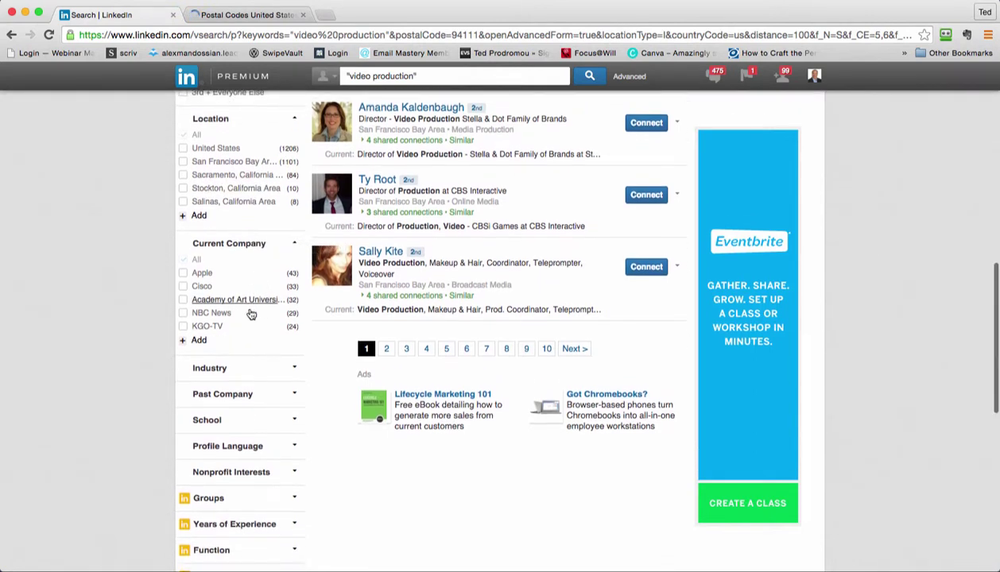
scroll(250, 315, "down", 1)
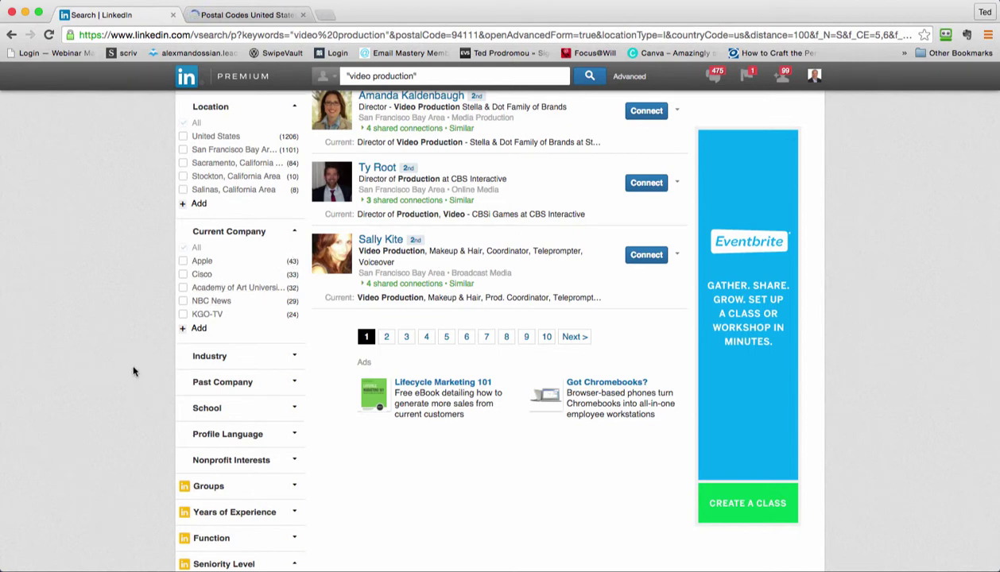
scroll(134, 372, "down", 5)
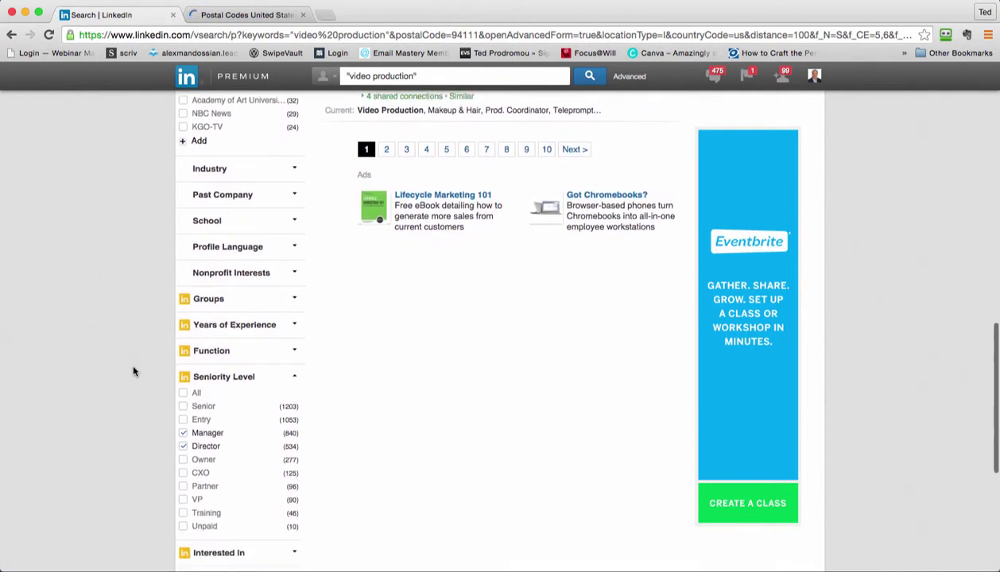
scroll(134, 372, "down", 1)
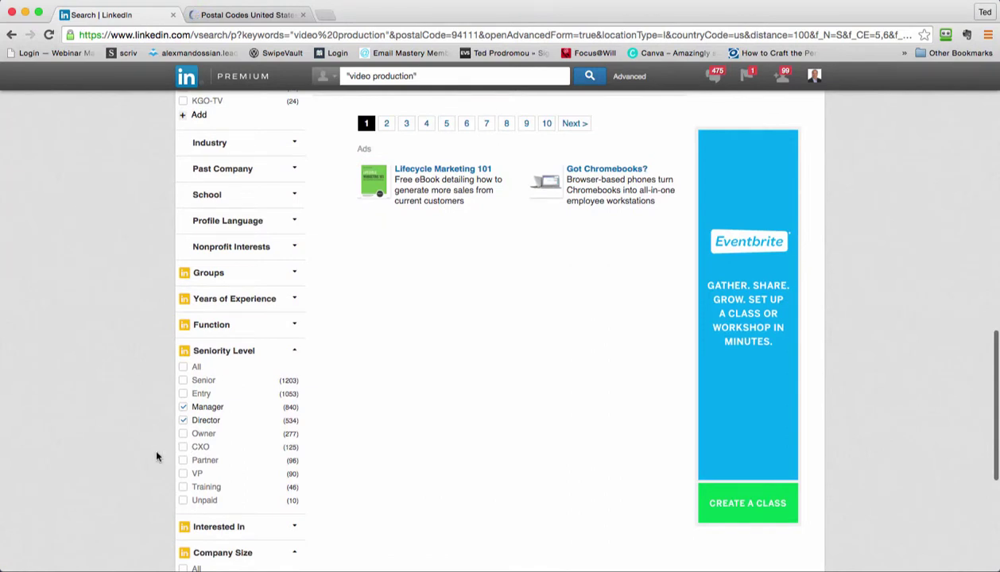
scroll(157, 457, "down", 1)
left_click(184, 449)
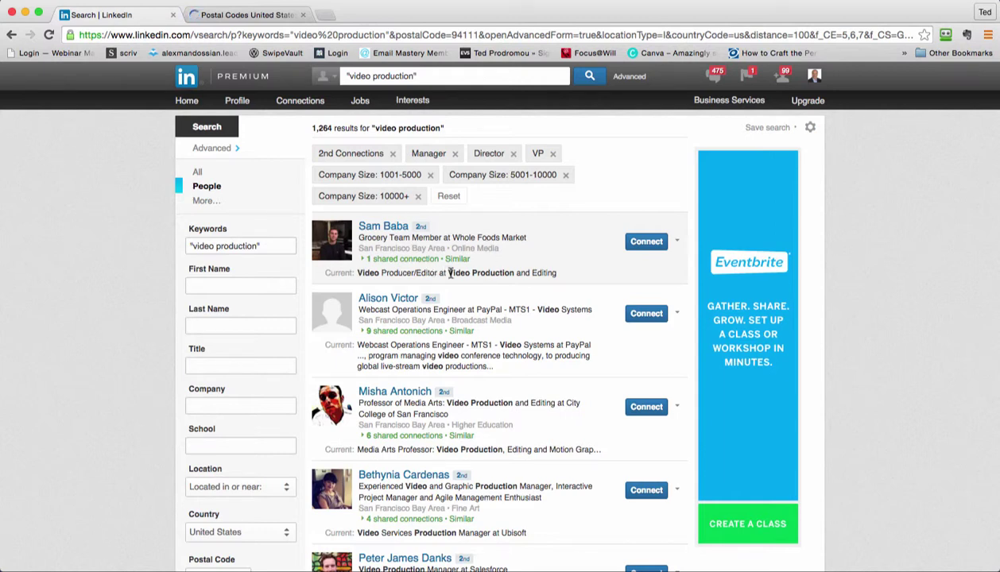
scroll(454, 375, "down", 2)
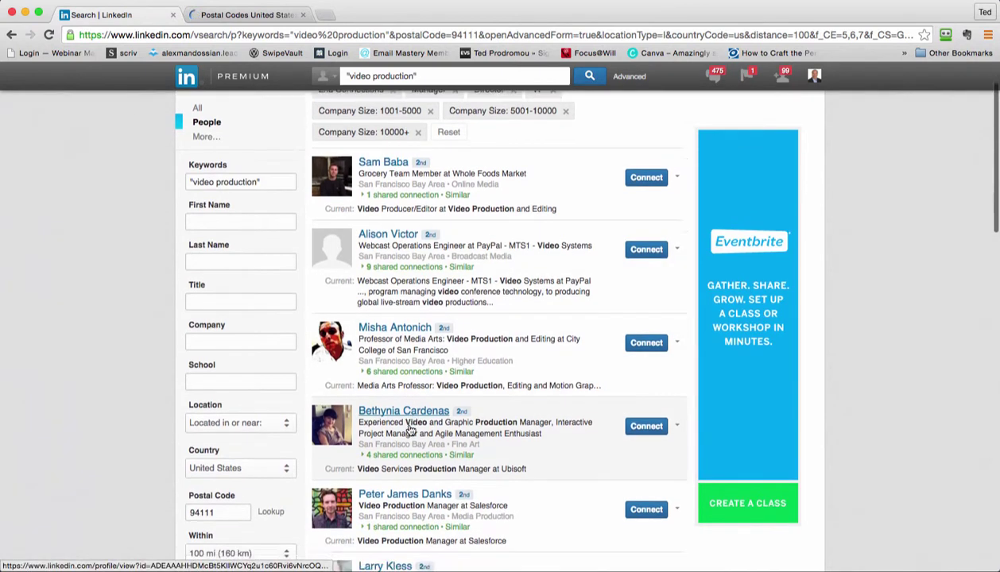
scroll(410, 430, "down", 3)
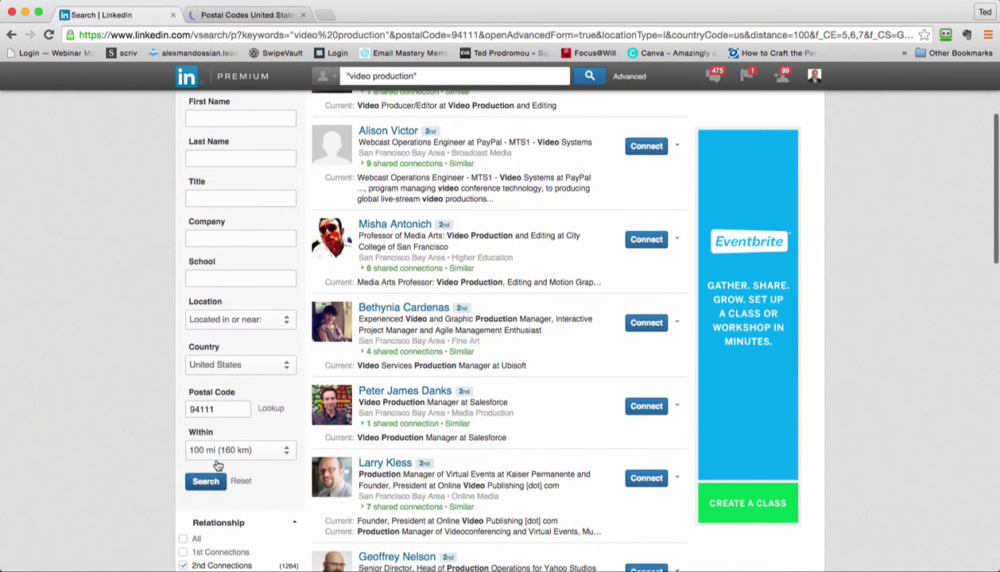
left_click(205, 481)
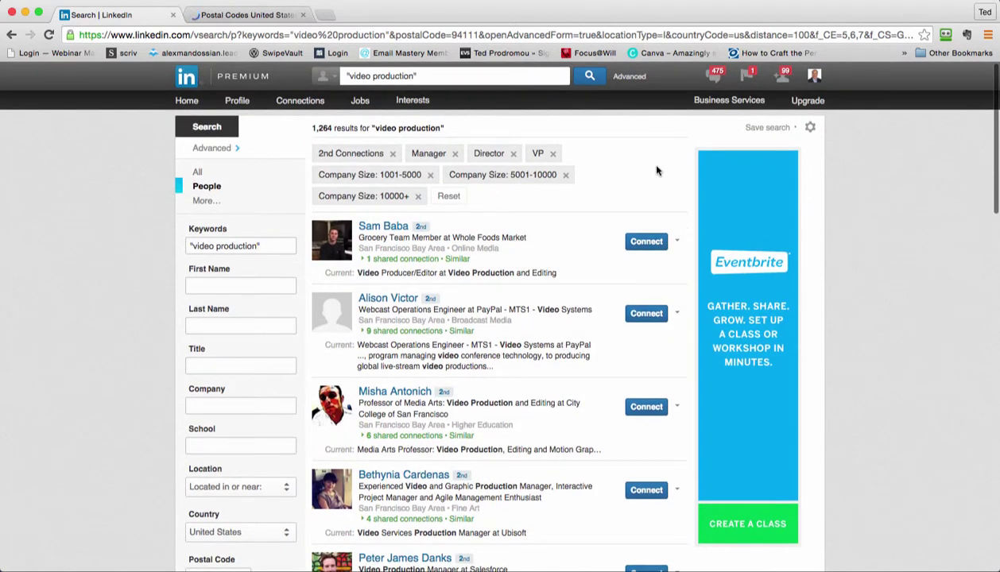
Save "video production" with a weekly alert, then open the "sales executive" saved search
left_click(765, 128)
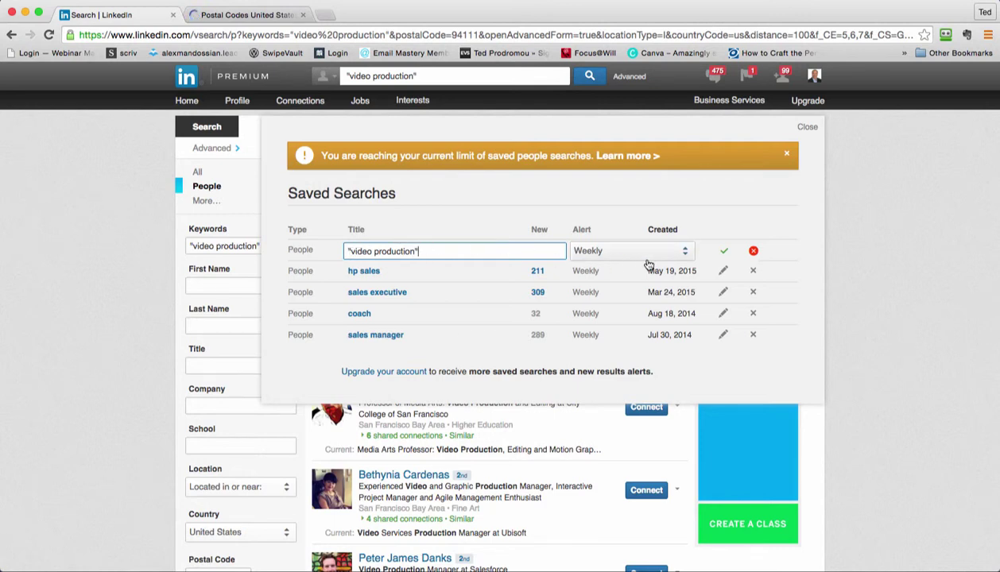
left_click(725, 253)
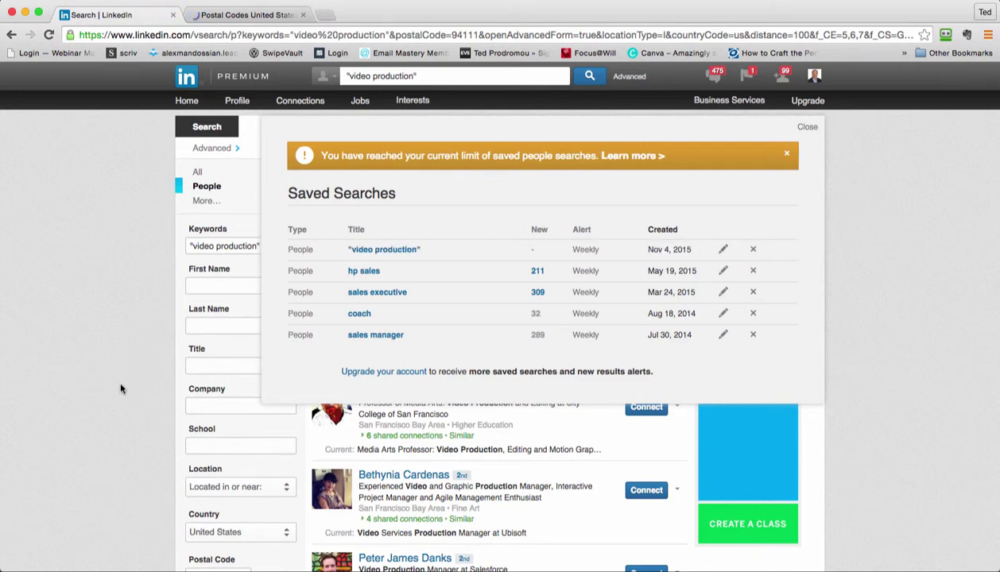
left_click(373, 296)
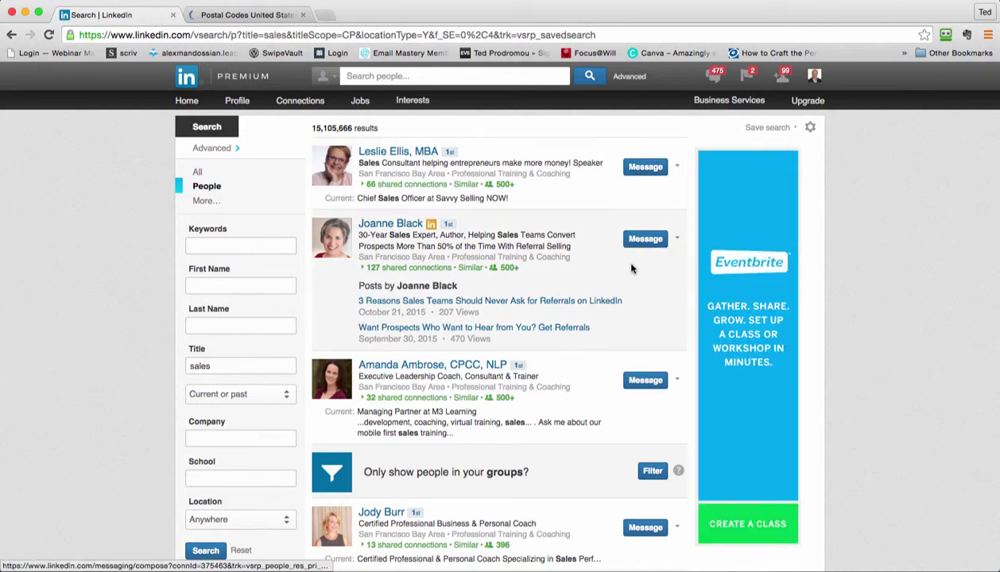
Filter the sales results to 2nd connections and send a connection invite to the second result
scroll(622, 354, "down", 5)
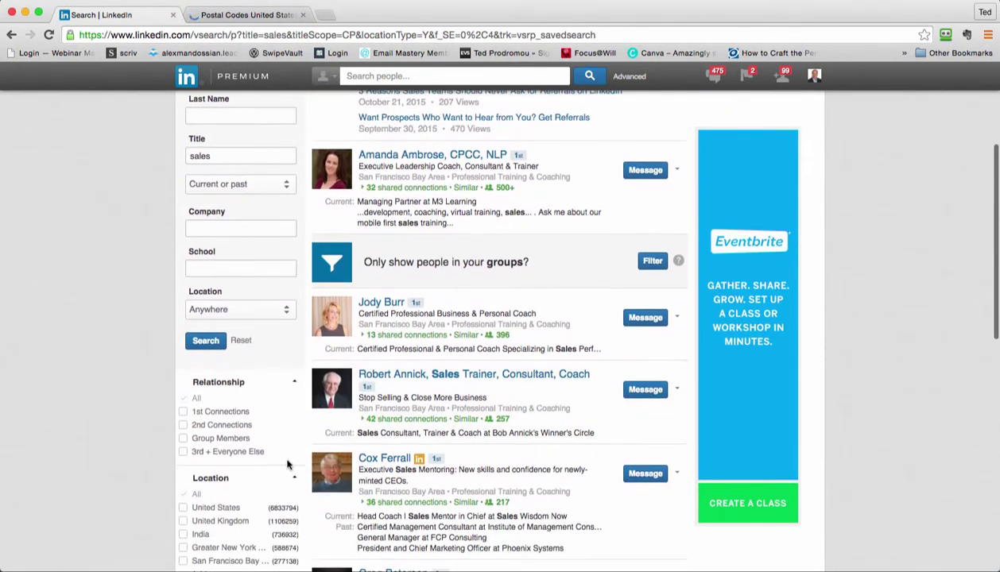
left_click(183, 425)
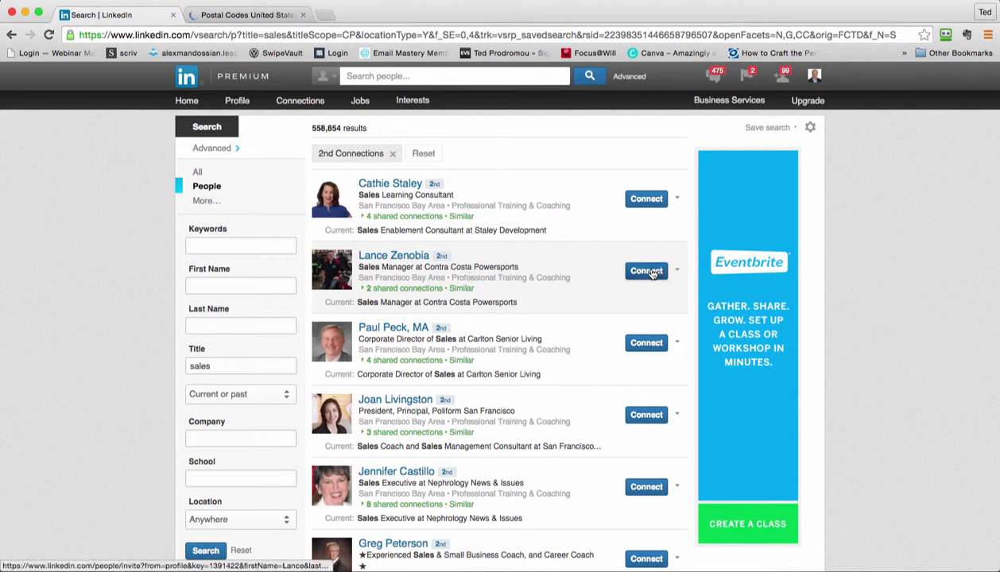
left_click(676, 272)
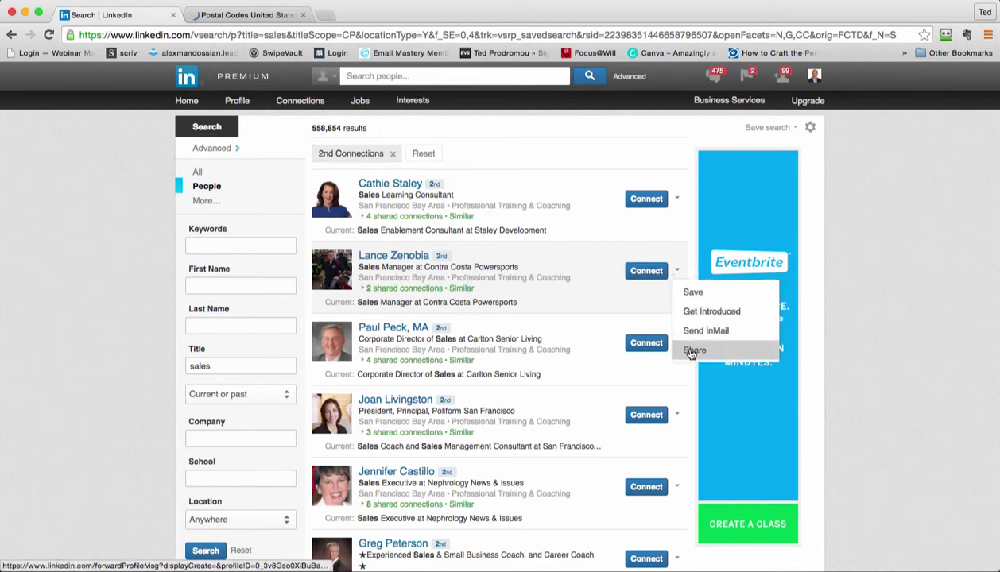
left_click(644, 273)
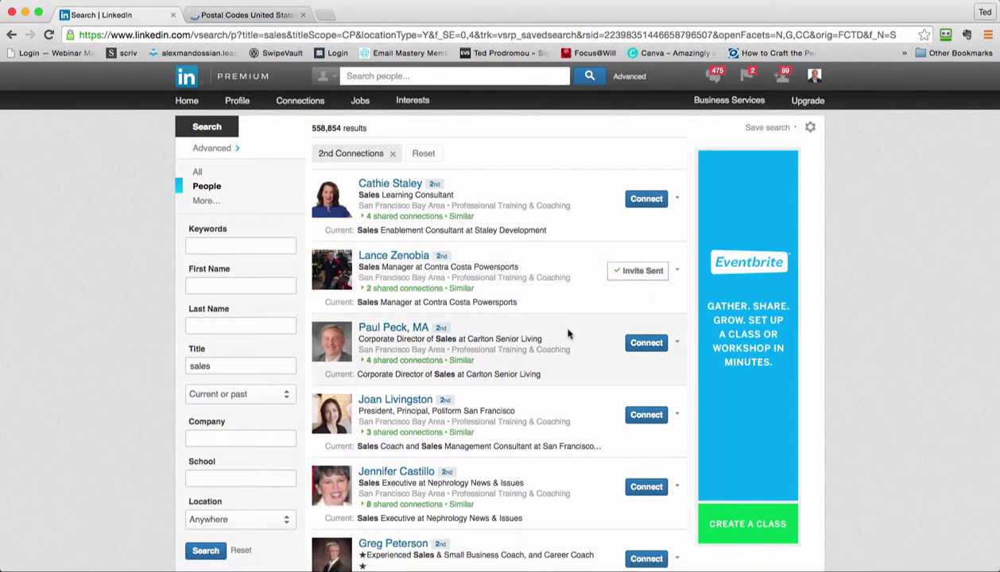
Invite the last person on page one, a Google people development consultant, then return to the top
scroll(567, 333, "down", 3)
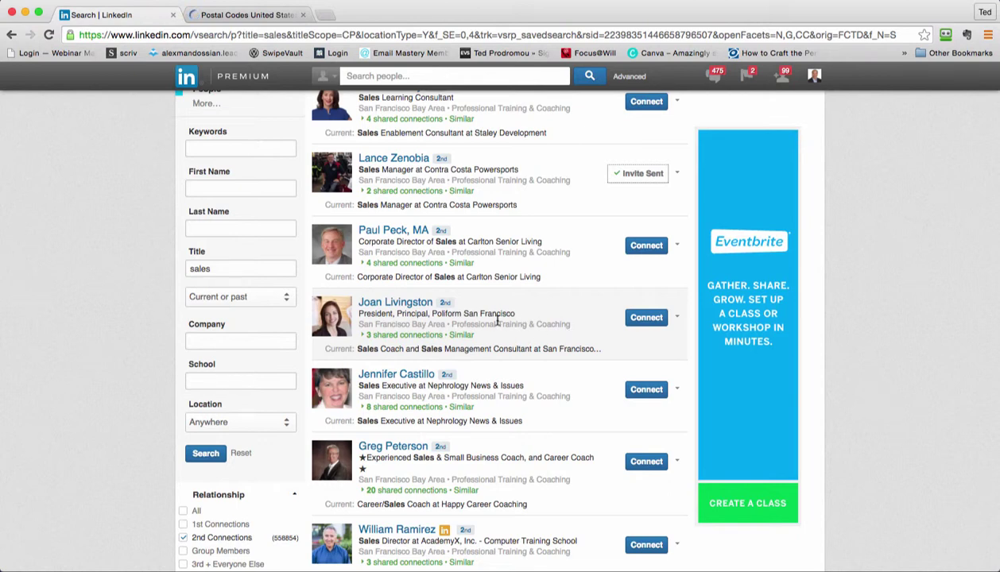
scroll(430, 310, "down", 2)
scroll(430, 310, "down", 2)
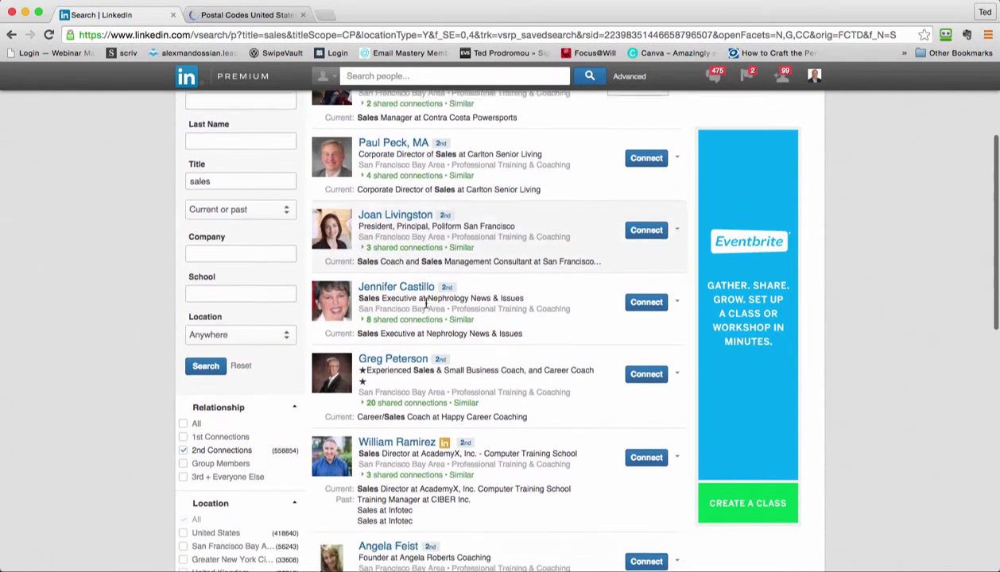
scroll(487, 329, "down", 3)
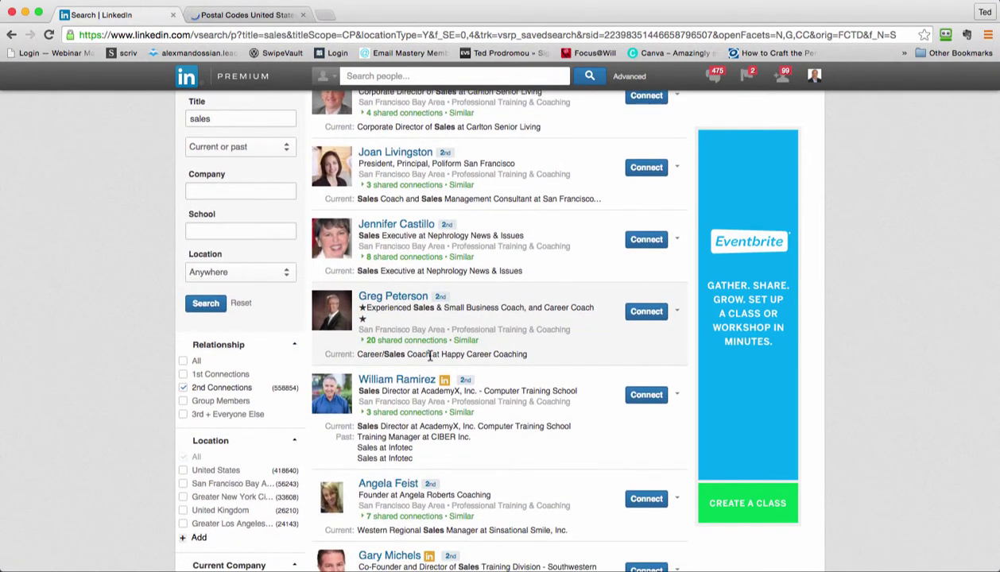
scroll(428, 353, "down", 3)
scroll(428, 353, "down", 2)
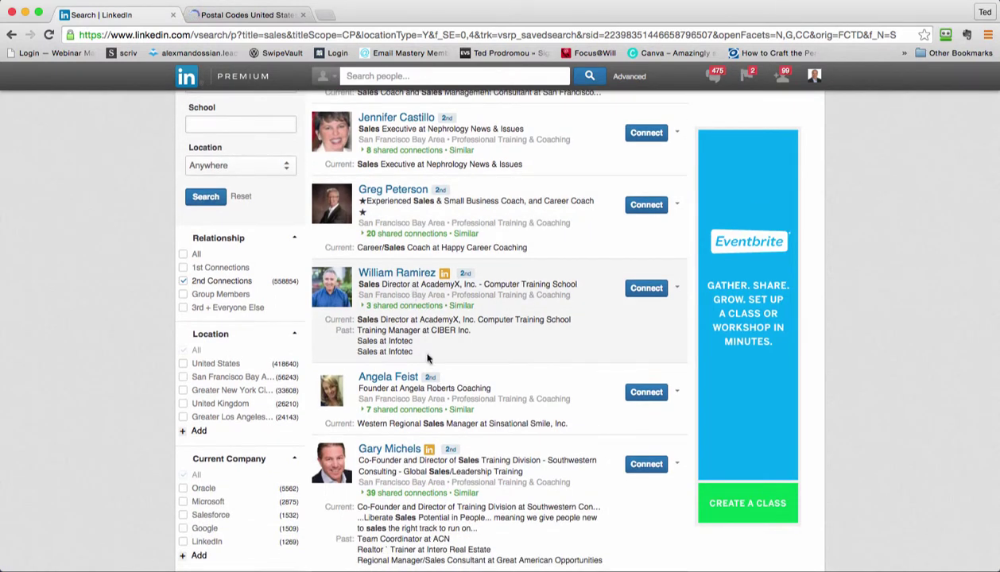
scroll(423, 351, "down", 4)
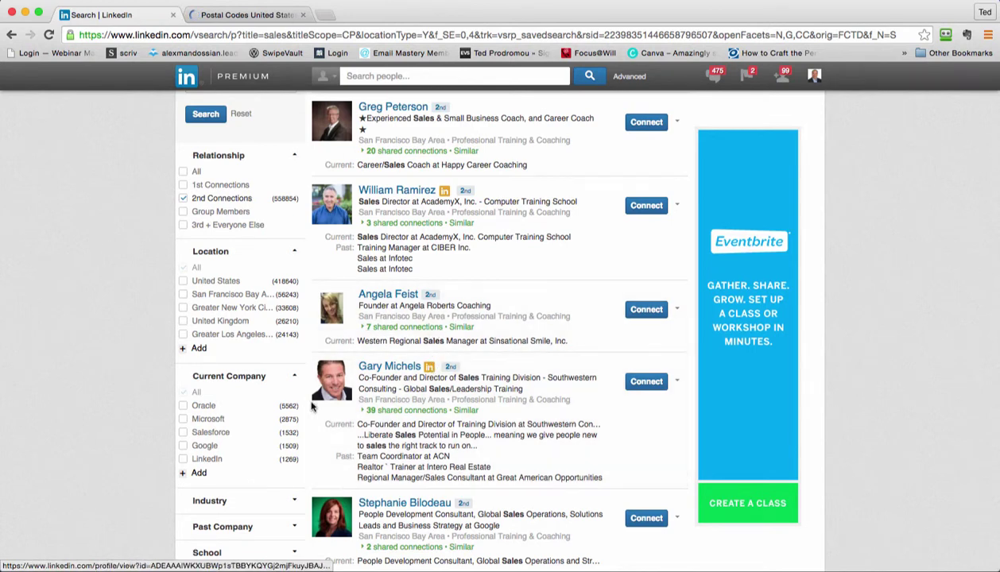
scroll(230, 455, "down", 7)
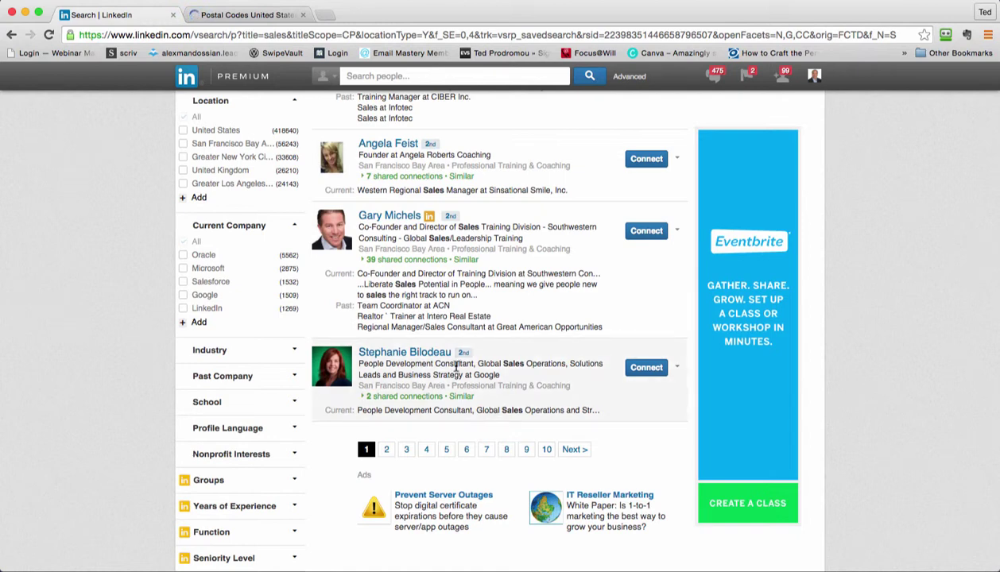
left_click(641, 371)
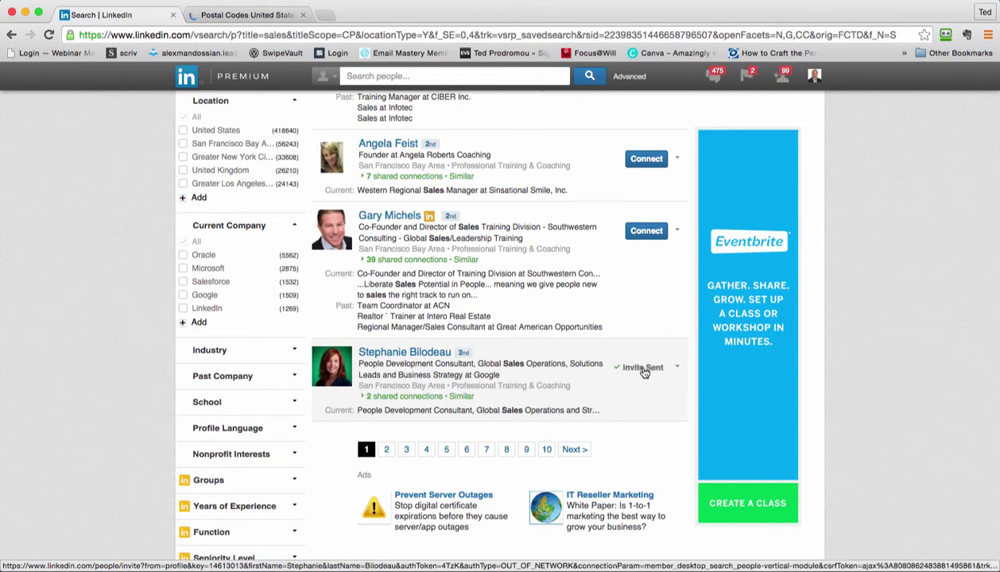
scroll(570, 331, "up", 4)
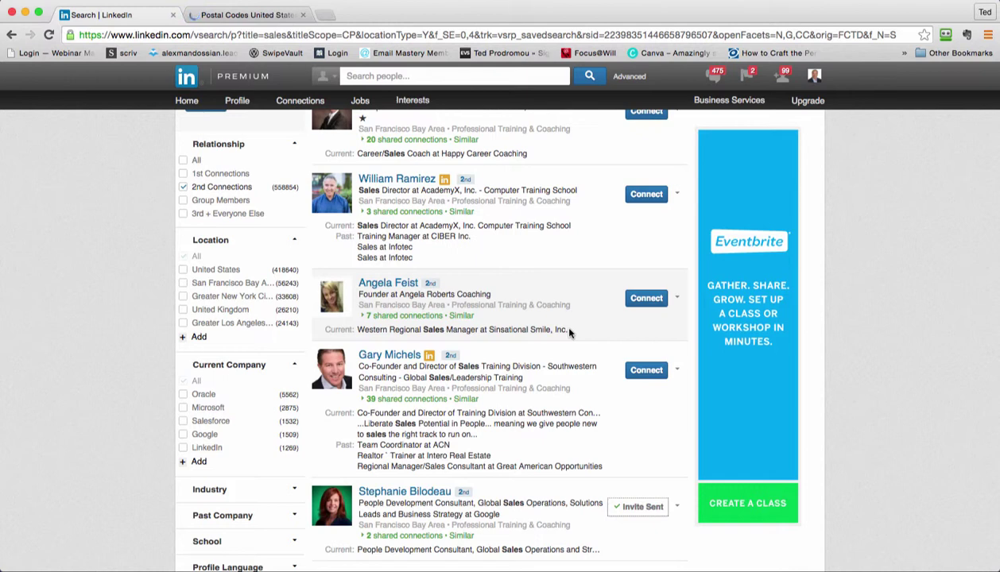
scroll(557, 322, "up", 10)
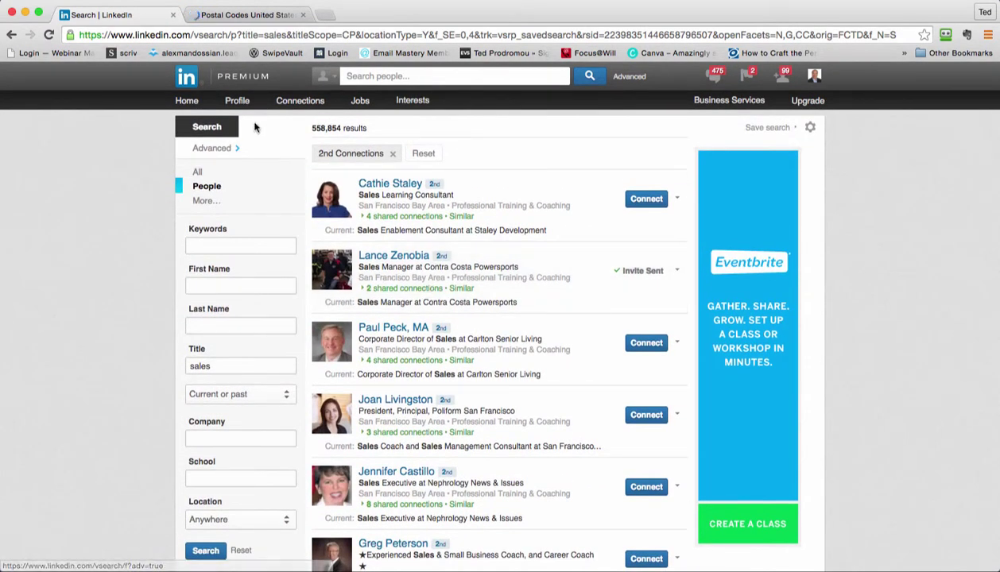
Open Advanced people search and follow the Groups filter's 'Upgrade to access multiple' link to Premium
left_click(214, 148)
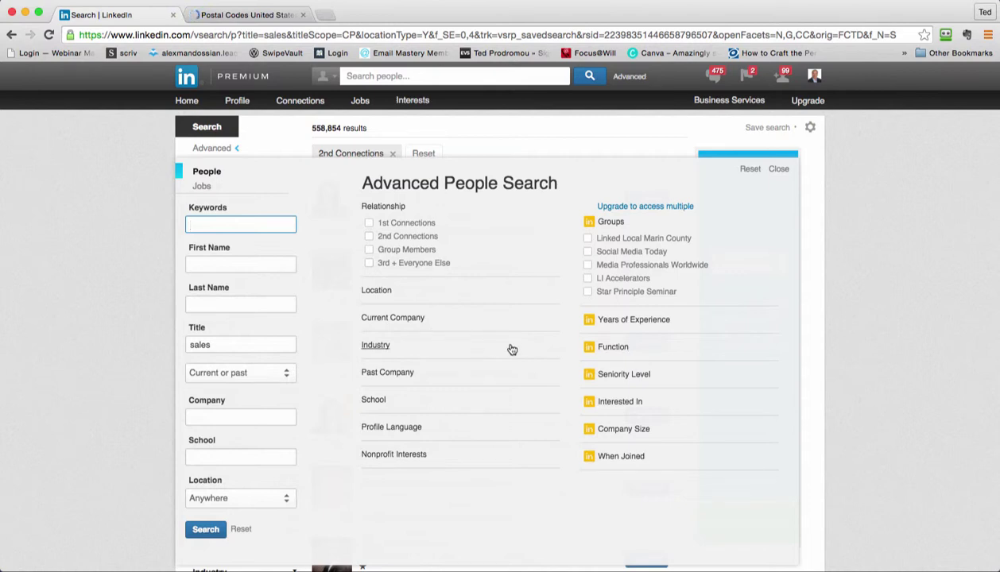
left_click(633, 209)
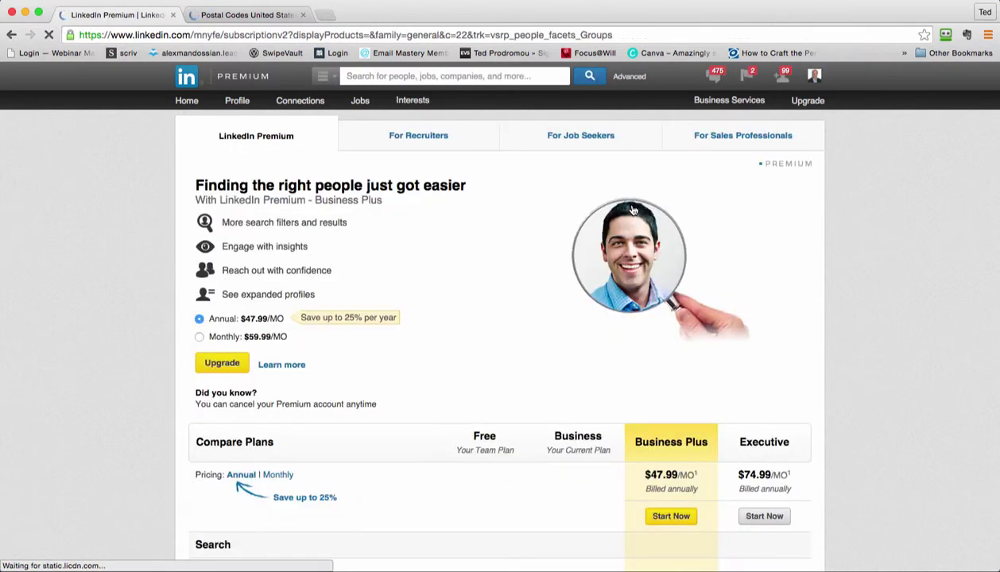
Review the Compare Plans table, briefly highlighting the Business plan's 300 profiles-per-search figure
scroll(552, 310, "down", 4)
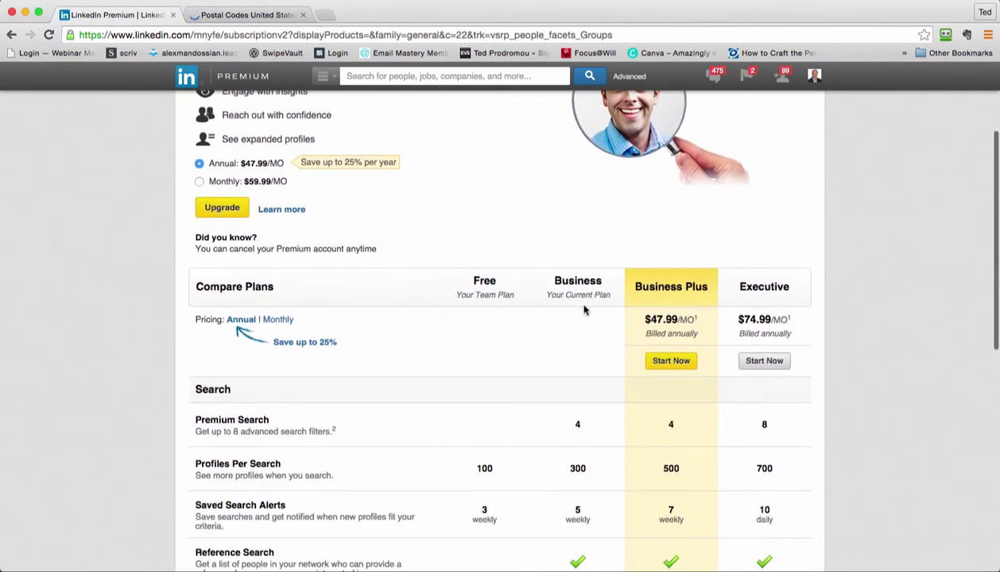
scroll(562, 318, "down", 3)
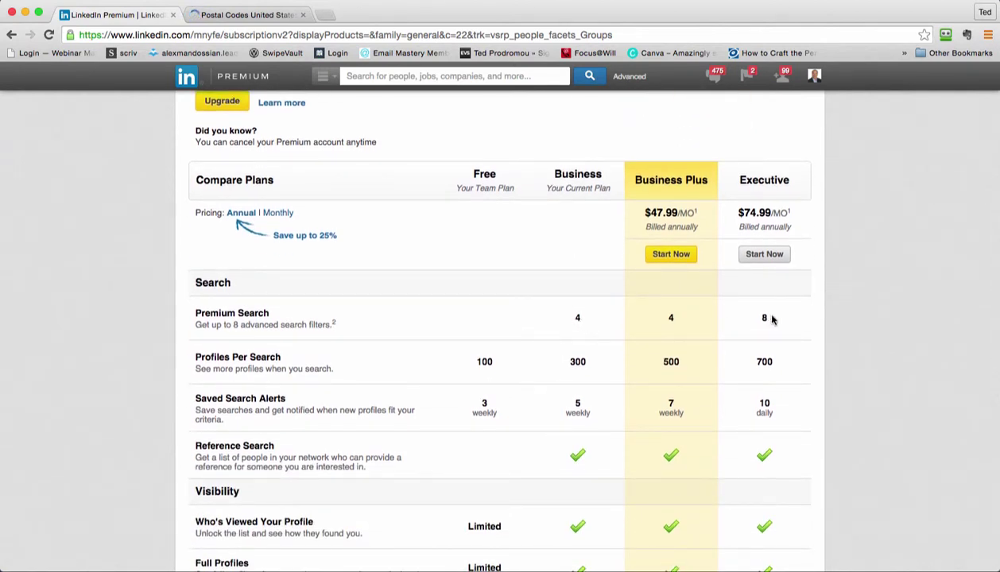
scroll(764, 317, "down", 2)
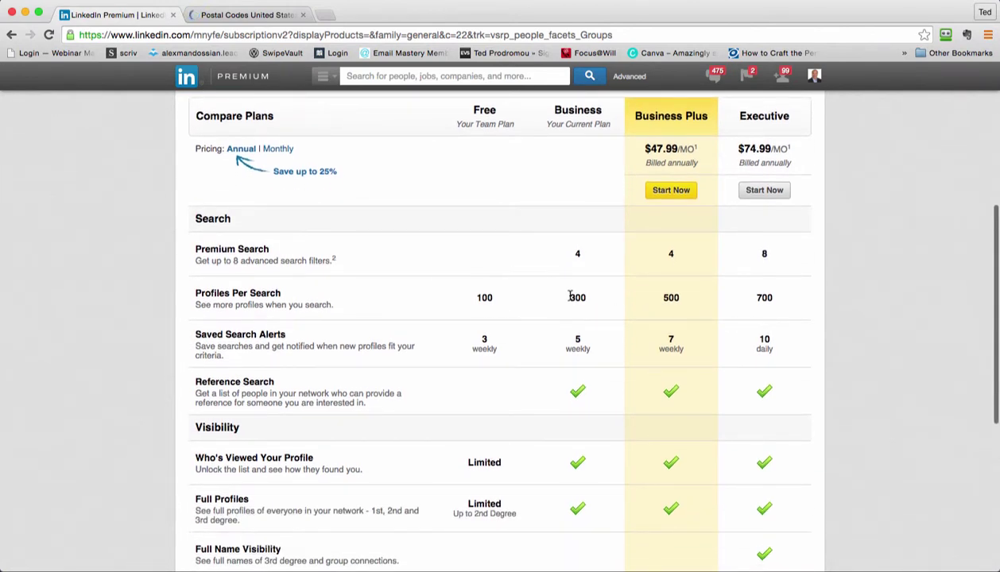
left_click_drag(569, 296, 593, 297)
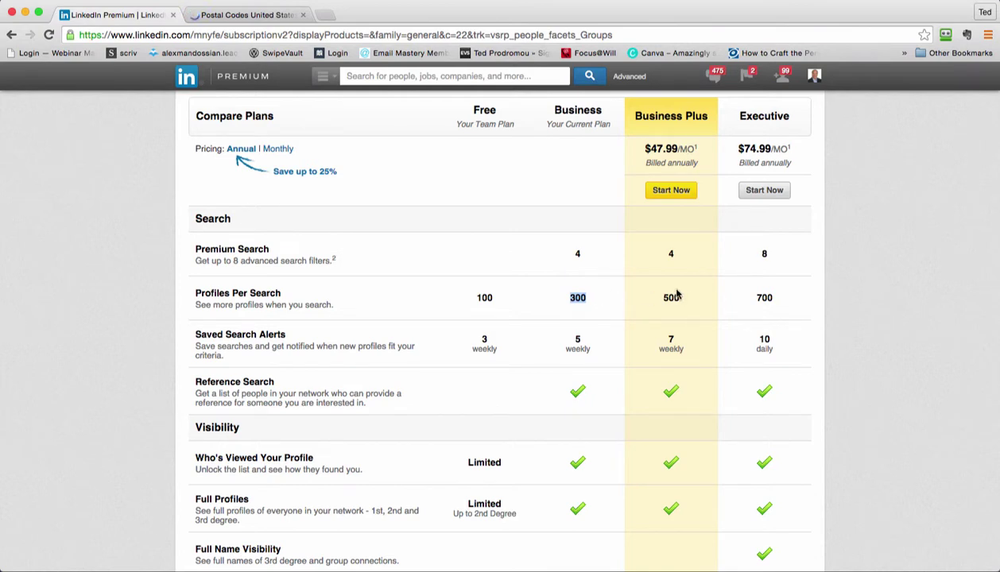
left_click(745, 296)
scroll(760, 341, "down", 2)
scroll(762, 342, "down", 4)
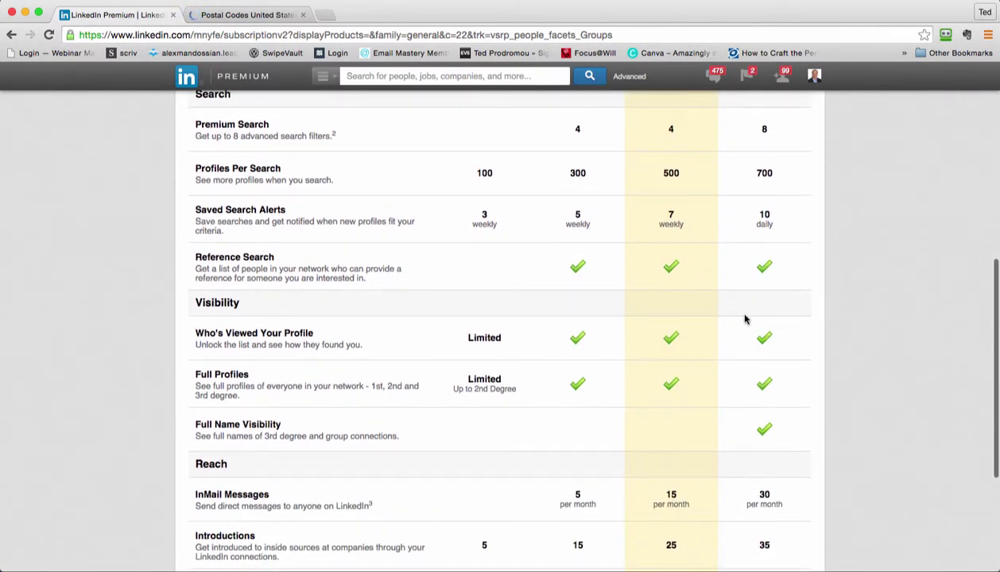
scroll(746, 318, "down", 4)
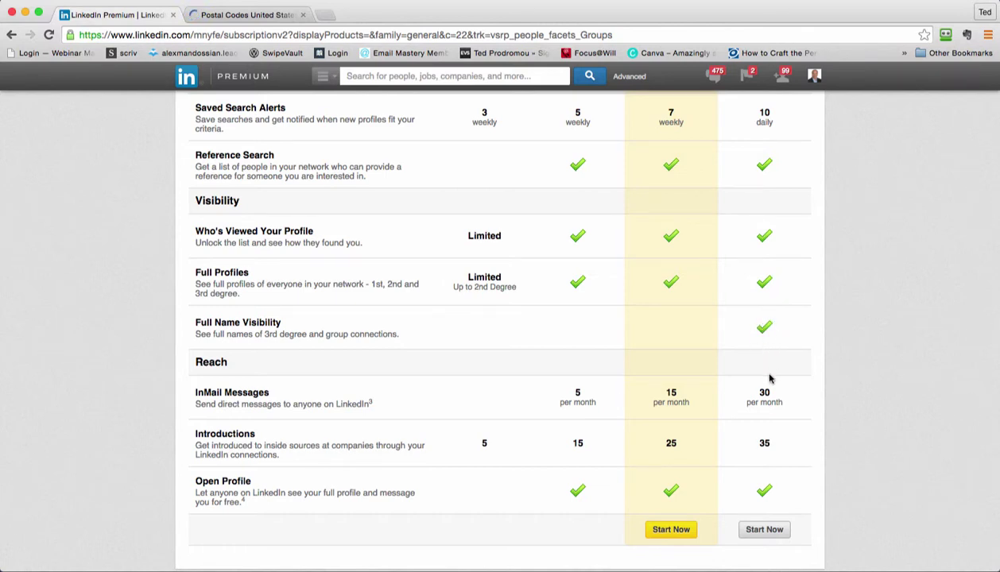
scroll(764, 375, "down", 1)
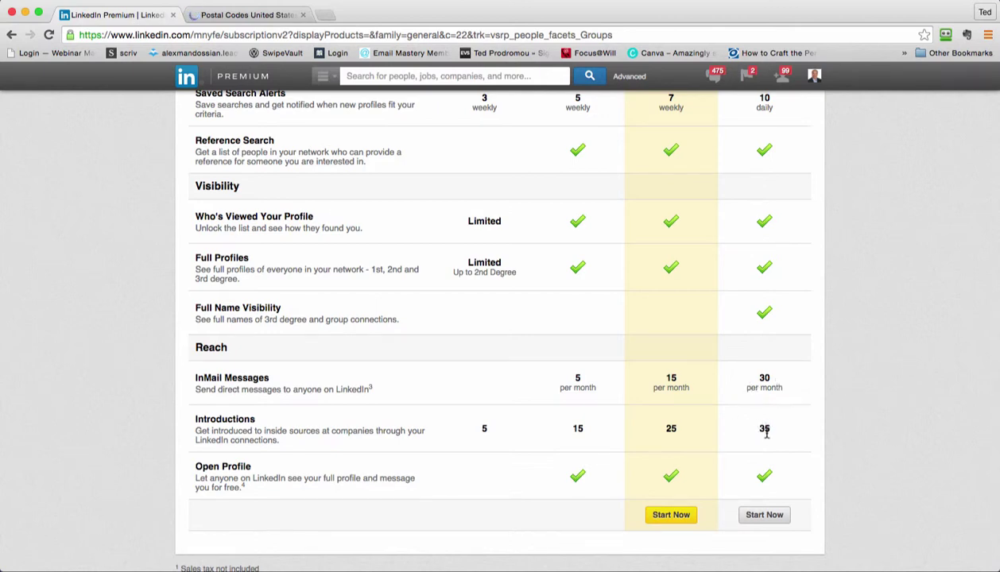
scroll(765, 437, "down", 1)
scroll(765, 441, "down", 1)
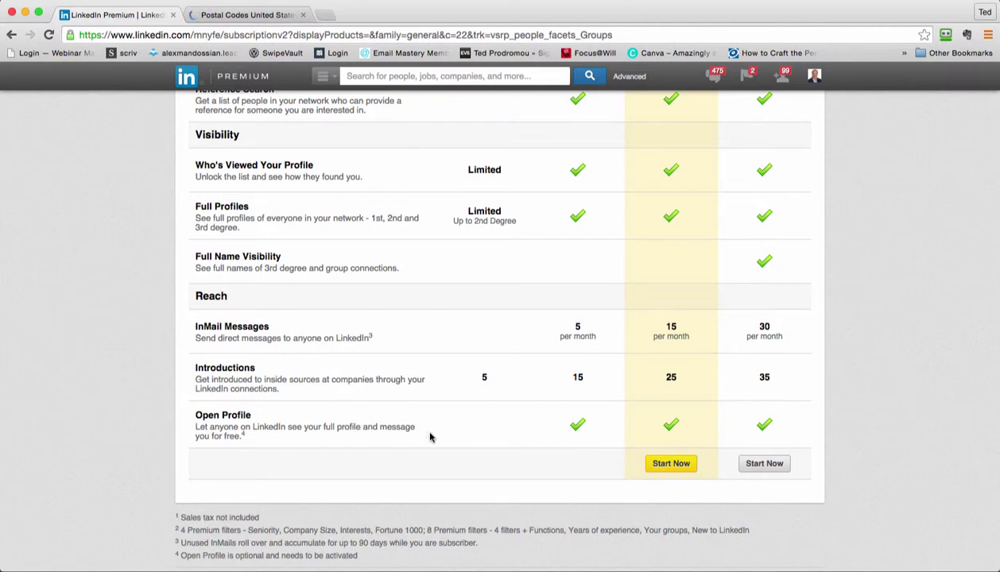
scroll(430, 437, "up", 15)
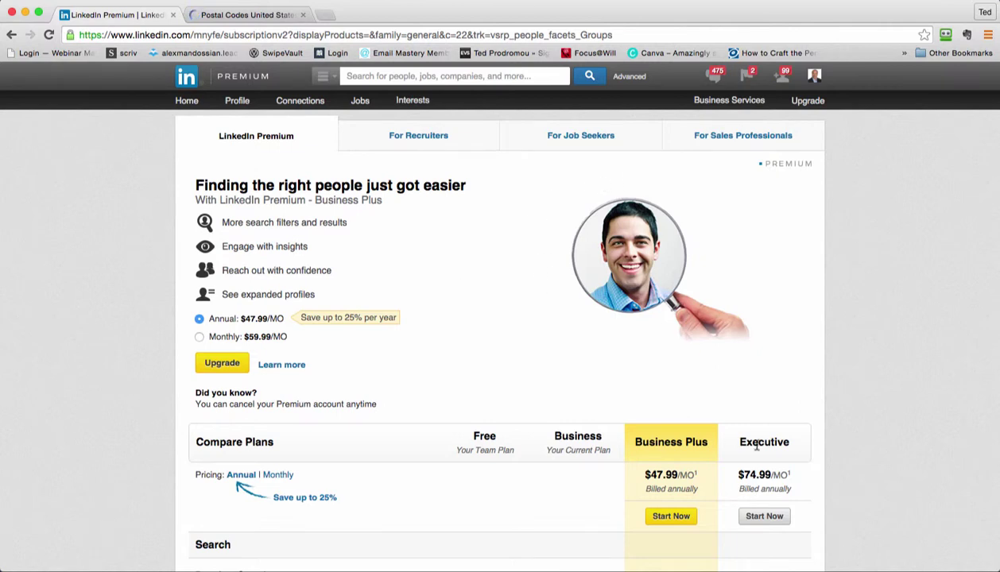
scroll(743, 436, "down", 2)
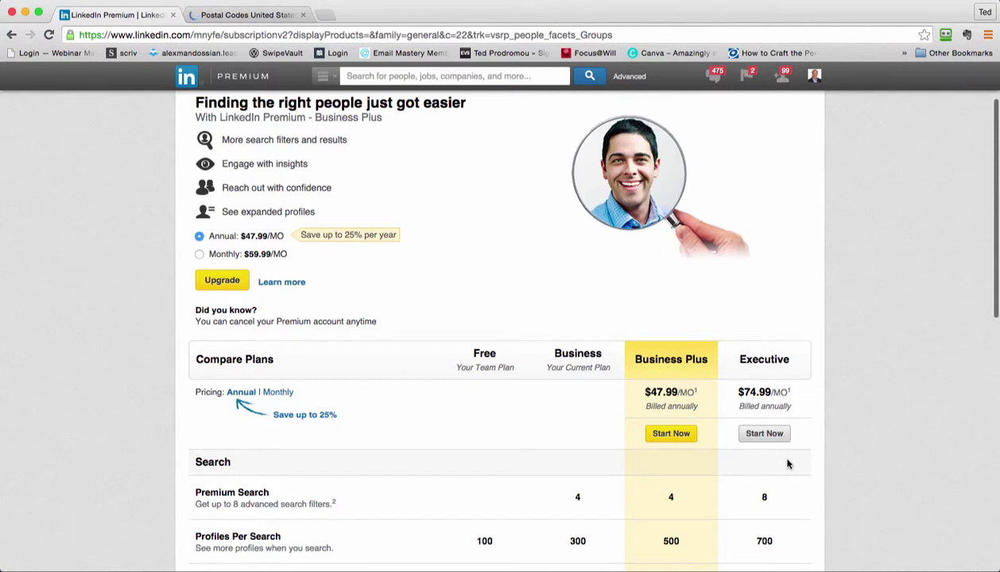
scroll(780, 459, "down", 2)
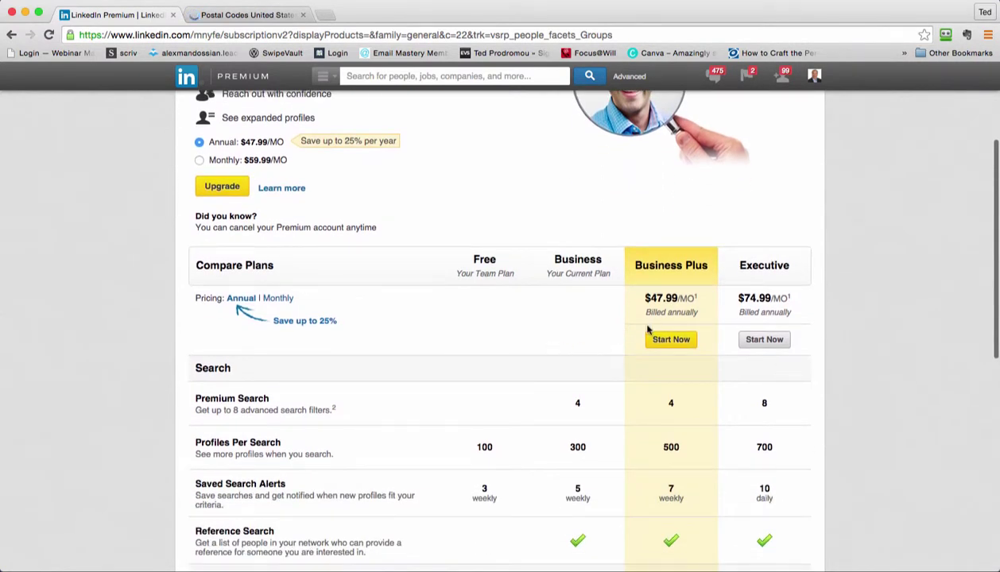
scroll(720, 405, "down", 3)
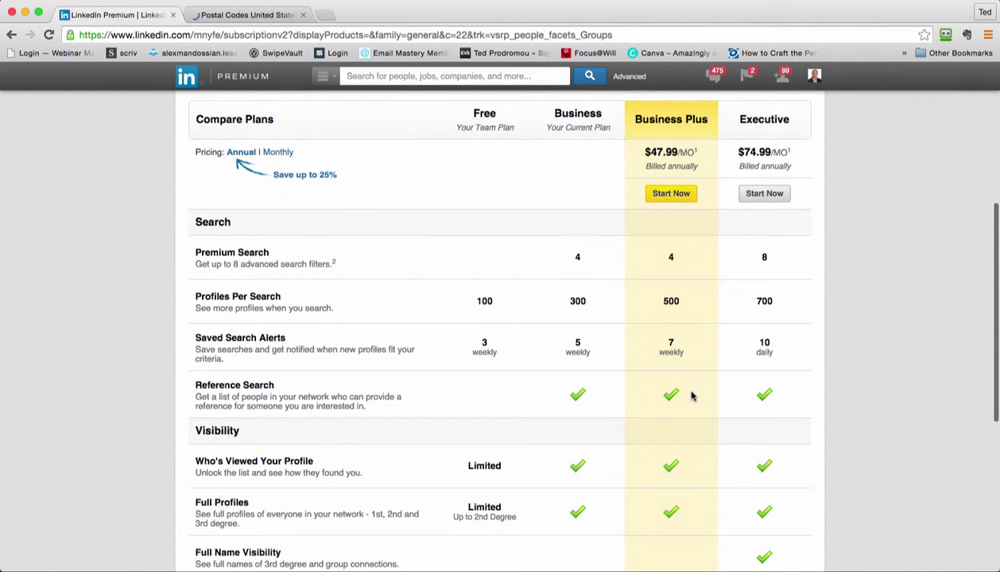
scroll(710, 398, "down", 2)
scroll(710, 399, "up", 5)
scroll(710, 399, "up", 3)
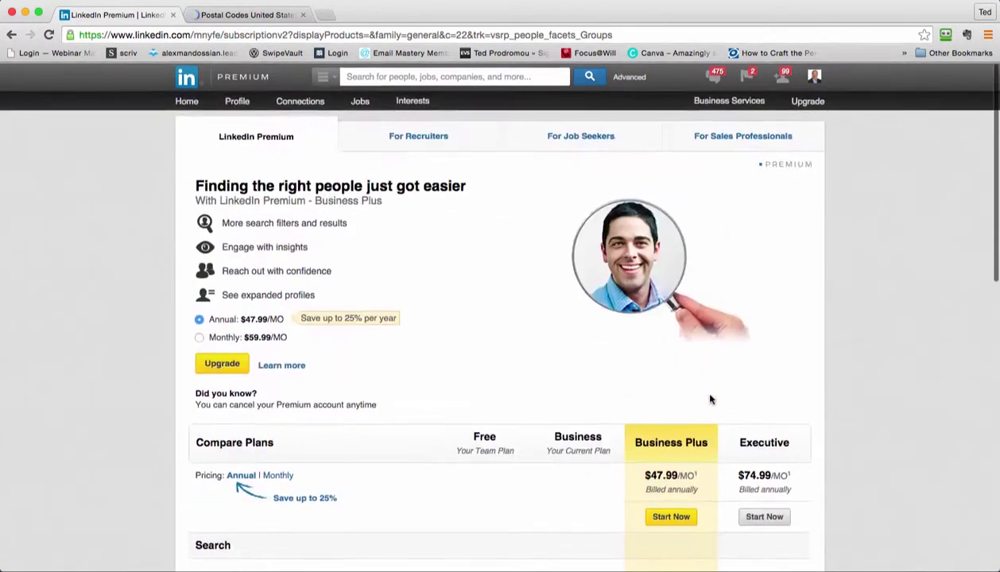